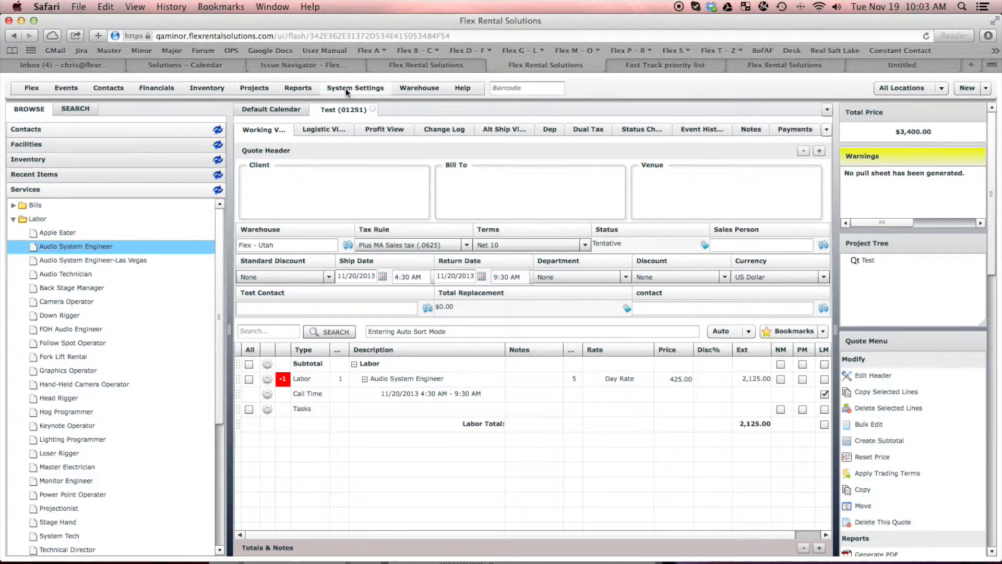
Open the Standard Labor pricing model from the system's pricing models and collapse its header details to expose the tier tables
left_click(346, 89)
left_click_drag(441, 374, 447, 430)
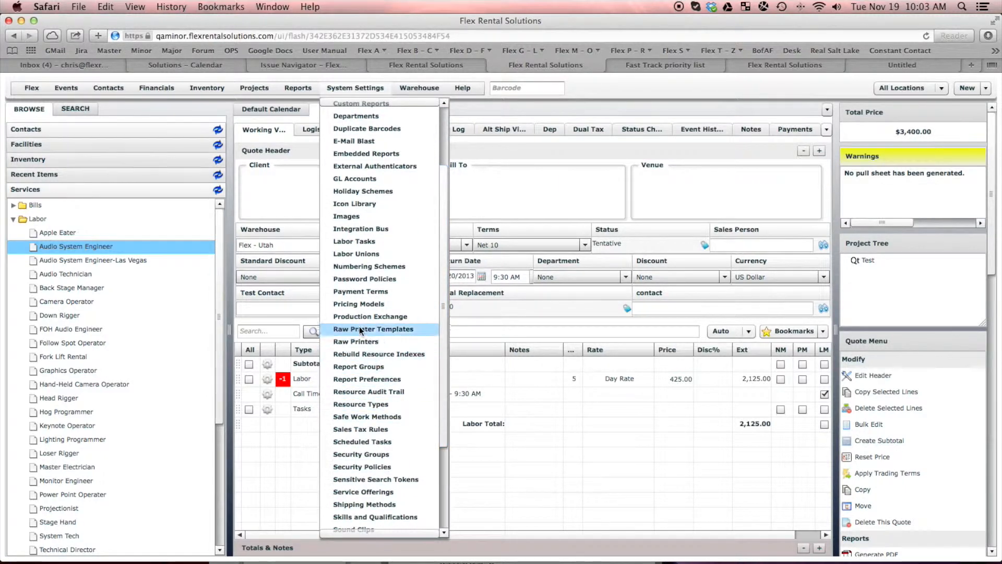
left_click(359, 304)
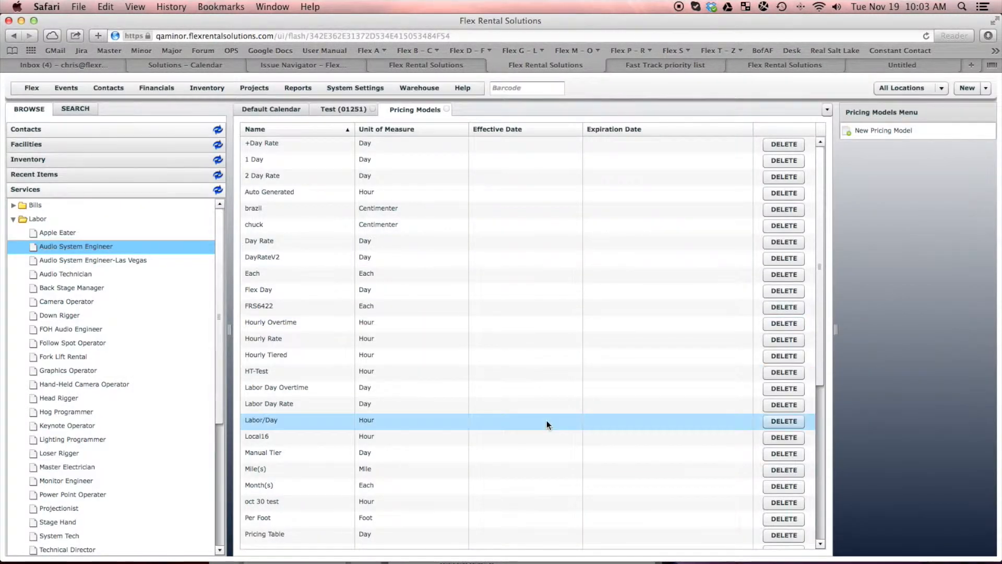
left_click_drag(816, 353, 823, 477)
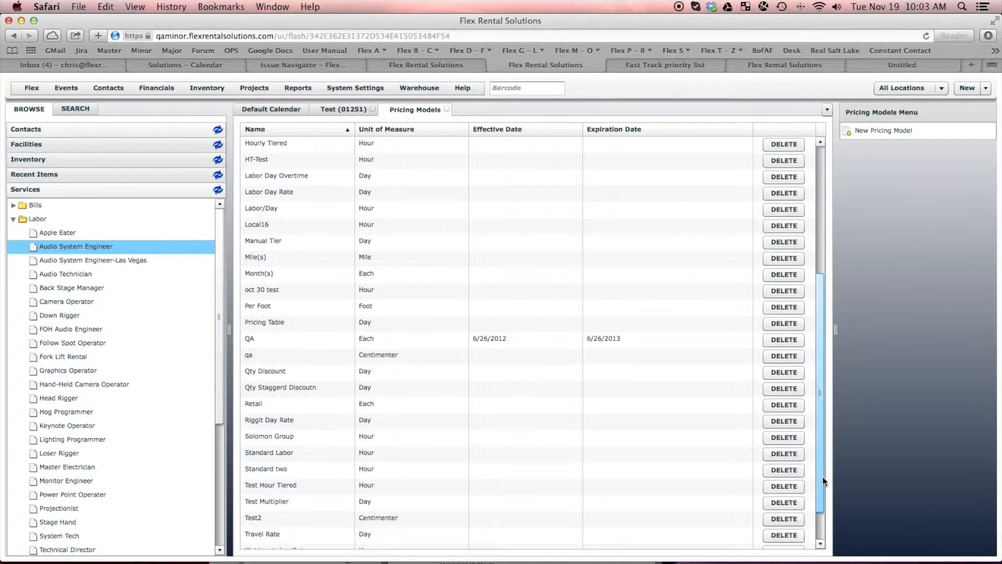
double_click(284, 453)
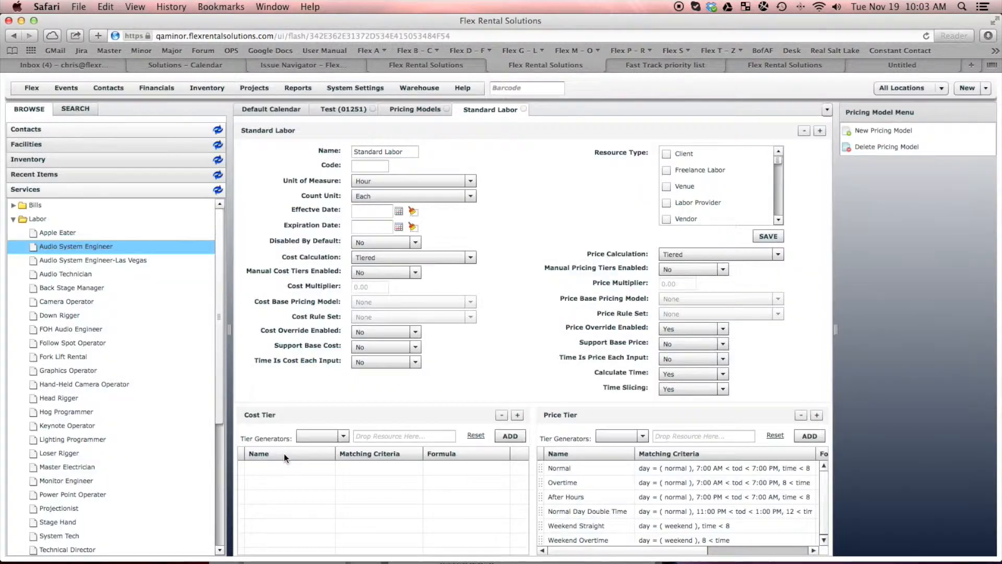
left_click(804, 131)
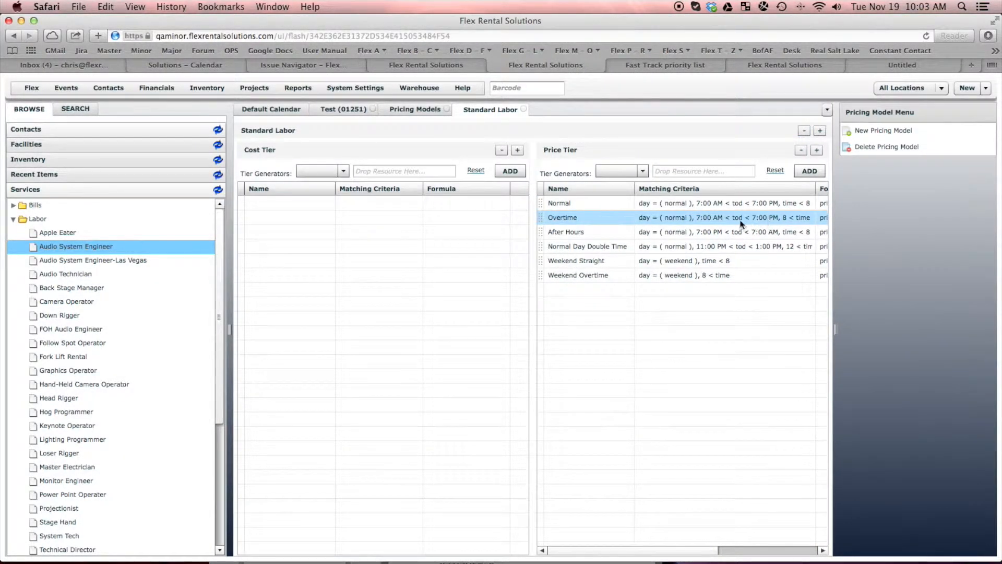
Review the matching and formula criteria of the Normal price tier, leaving it without saving
left_click(571, 203)
double_click(571, 203)
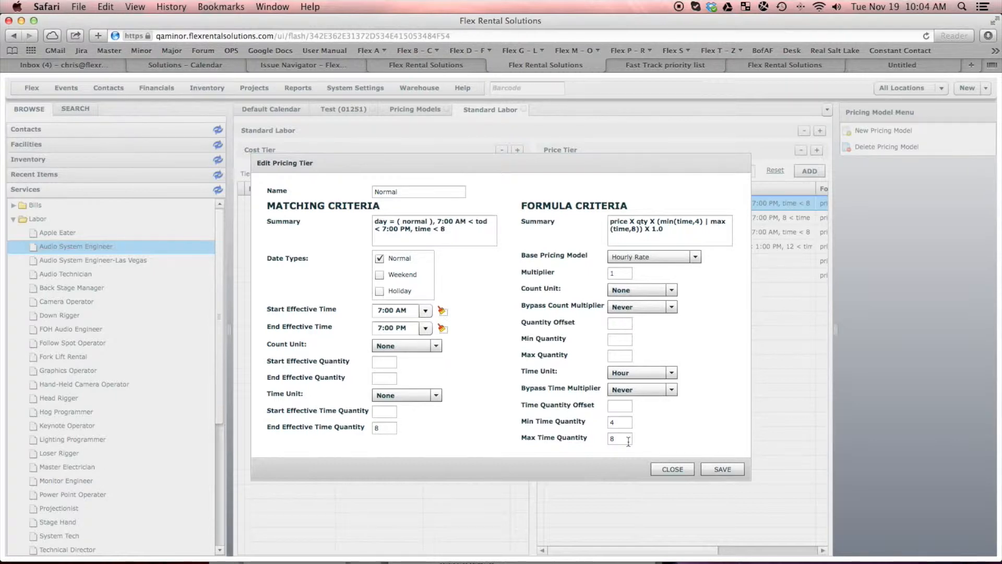
left_click(672, 468)
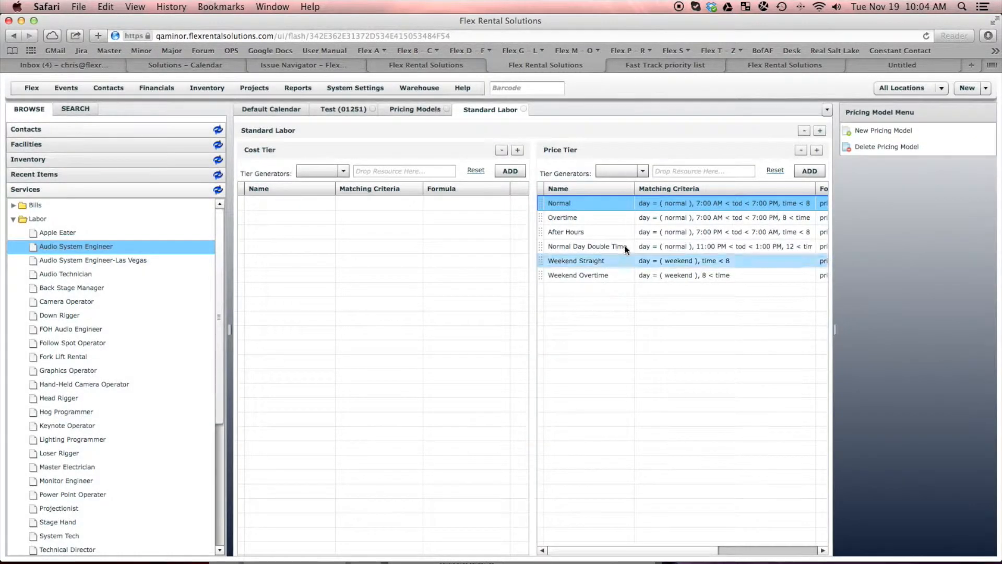
Review the matching and formula criteria of the Overtime and After Hours price tiers
left_click(585, 222)
double_click(584, 220)
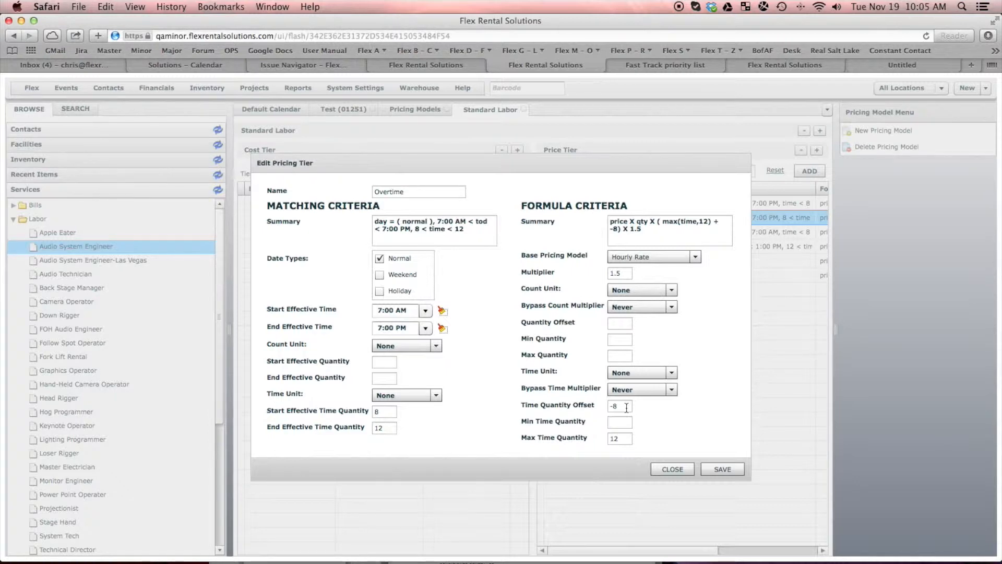
left_click(720, 468)
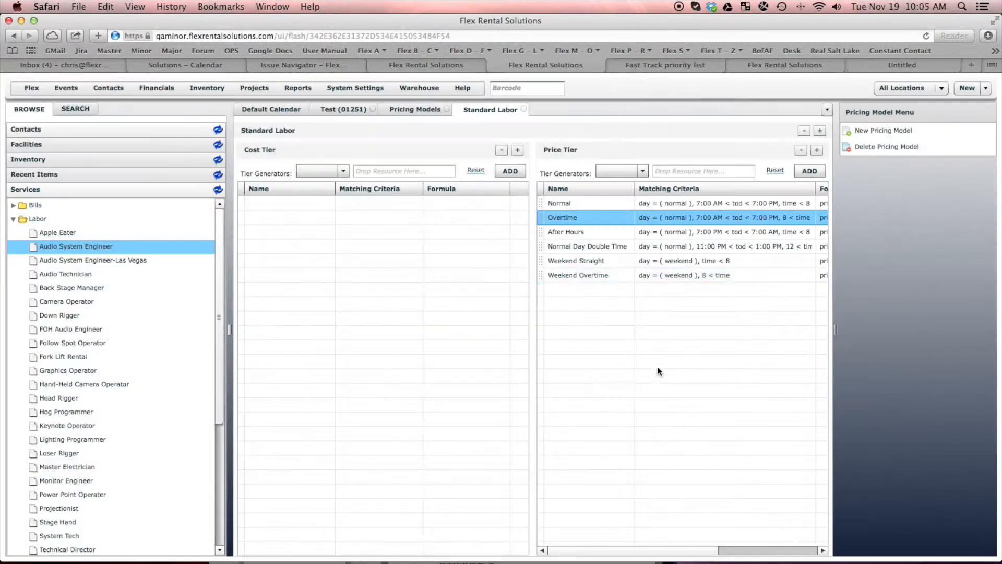
double_click(572, 231)
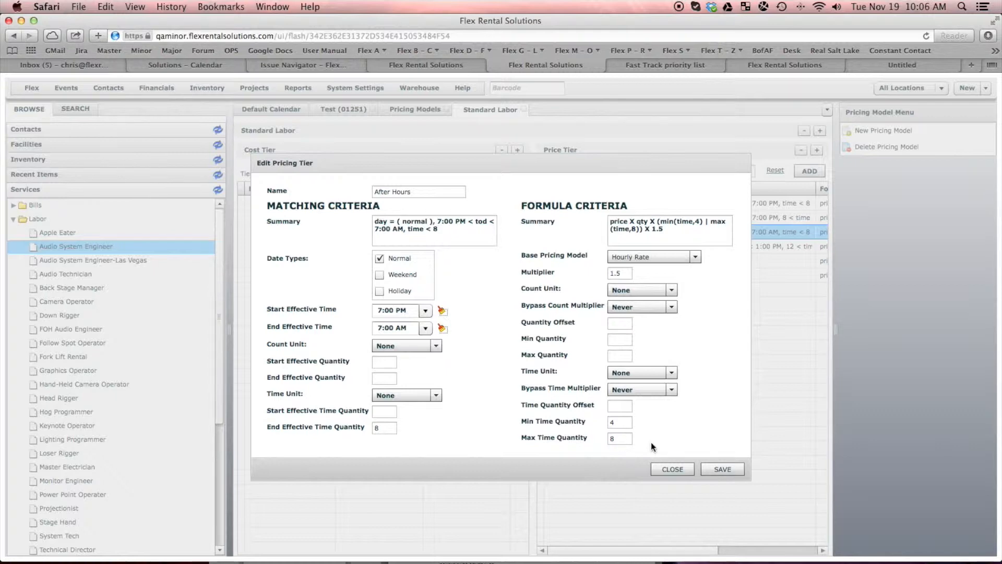
left_click(670, 468)
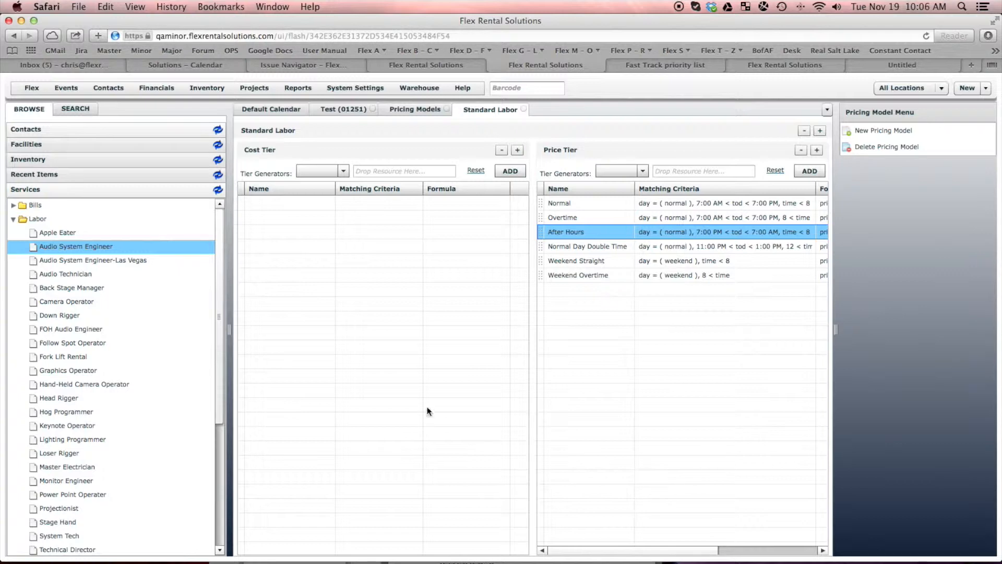
In the Test quote, set the Audio System Engineer line's rate to Standard Labor and check the resulting tier lines
left_click(337, 110)
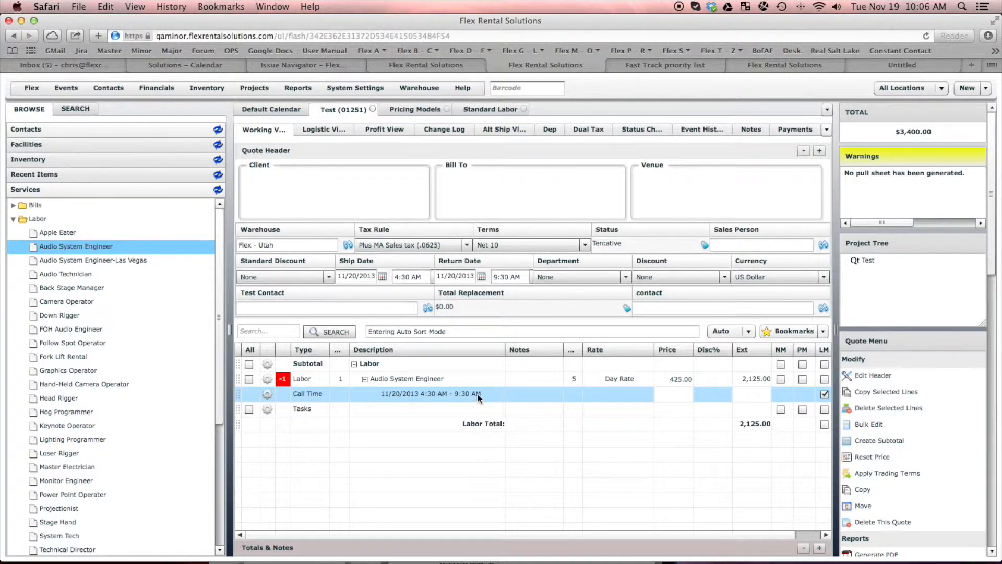
left_click(617, 378)
left_click(650, 382)
scroll(652, 449, "down", 3)
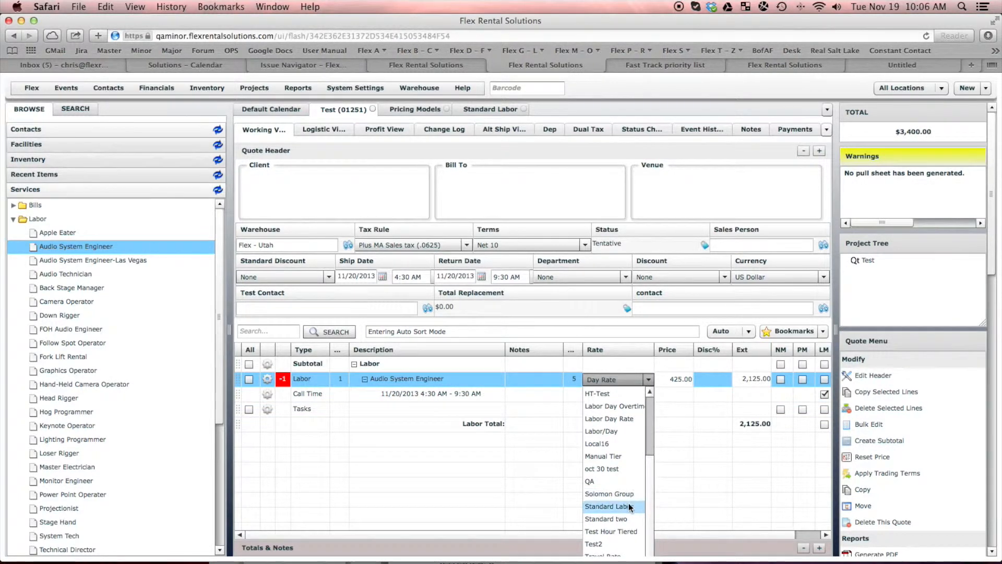
left_click(627, 506)
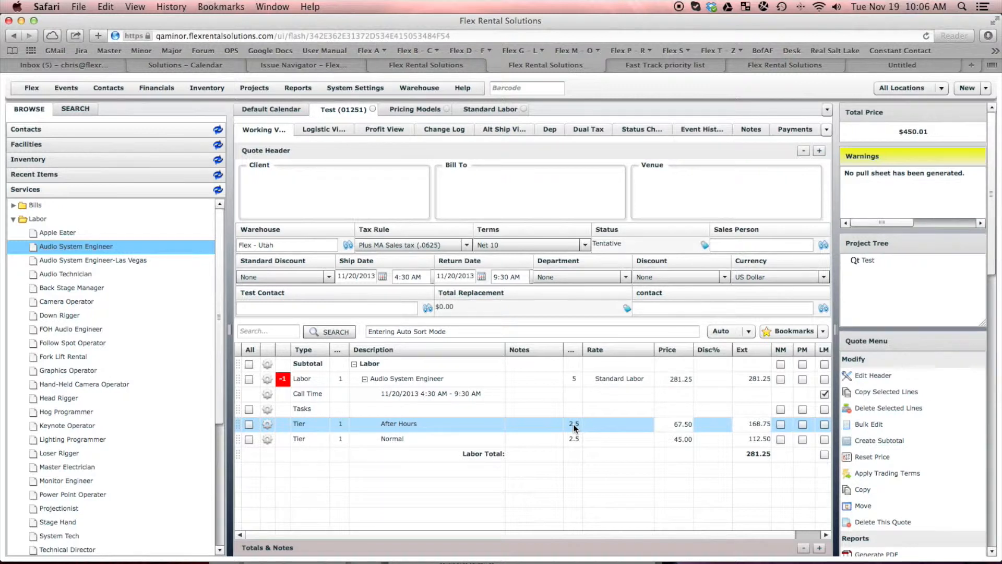
left_click(687, 438)
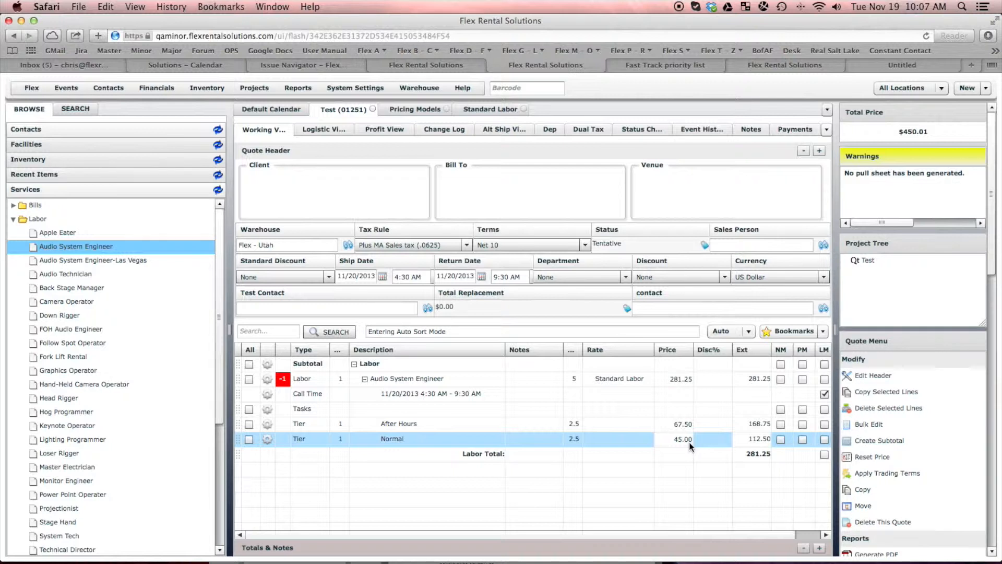
Change the Audio System Engineer's call time to start at 7:00 AM, keeping the 9:30 AM end time
left_click(433, 393)
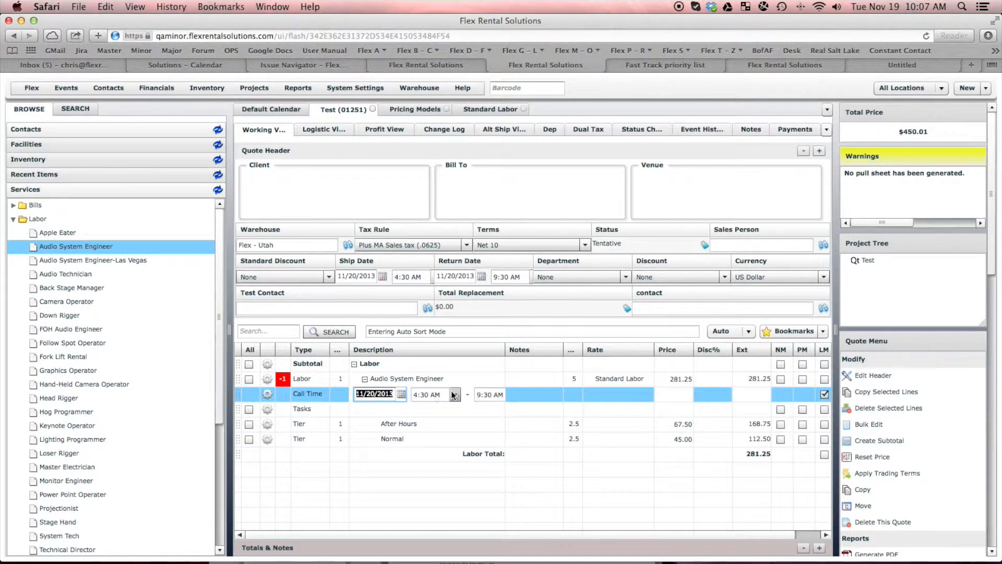
left_click(453, 395)
scroll(456, 427, "down", 2)
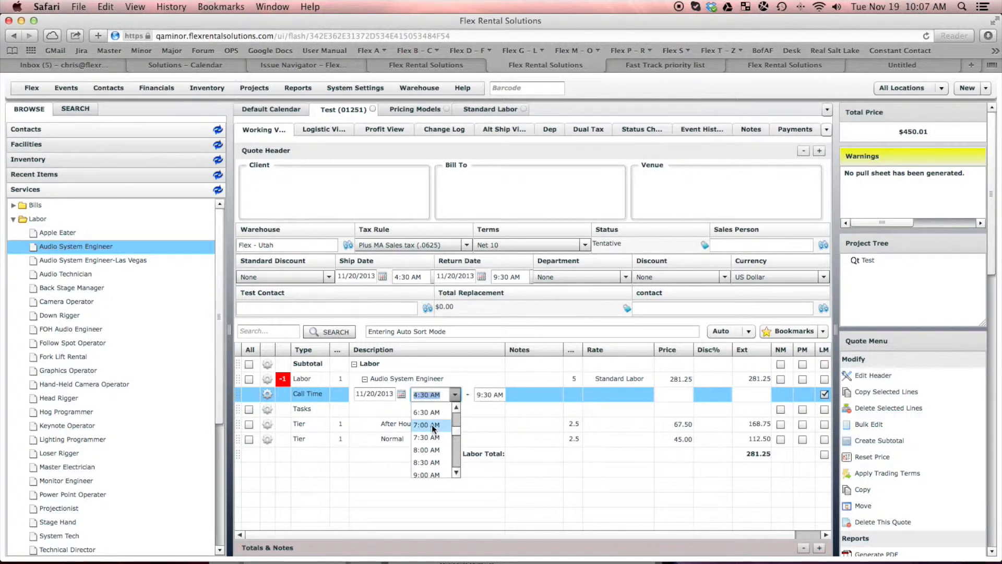
left_click(431, 425)
key("Tab")
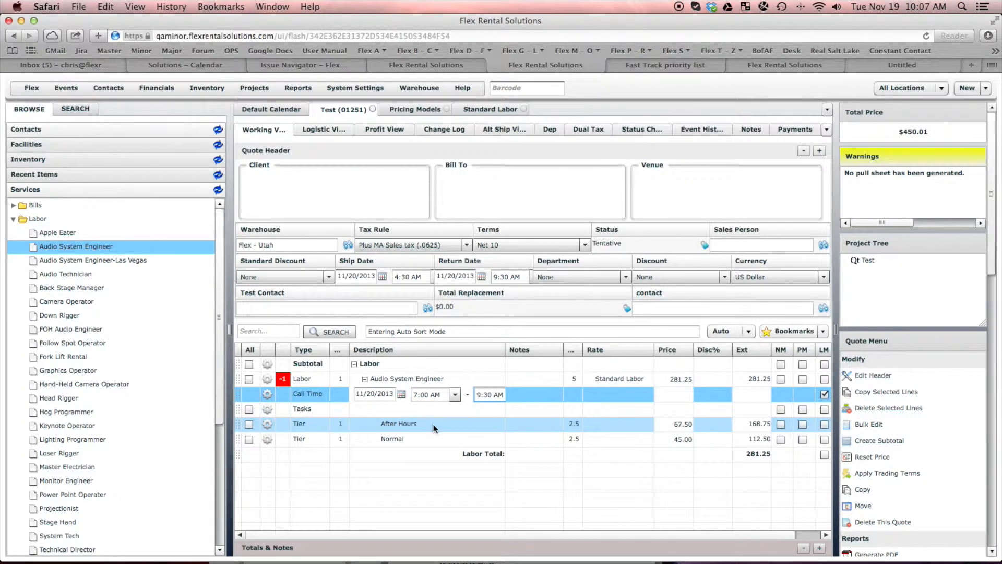
key("super+a")
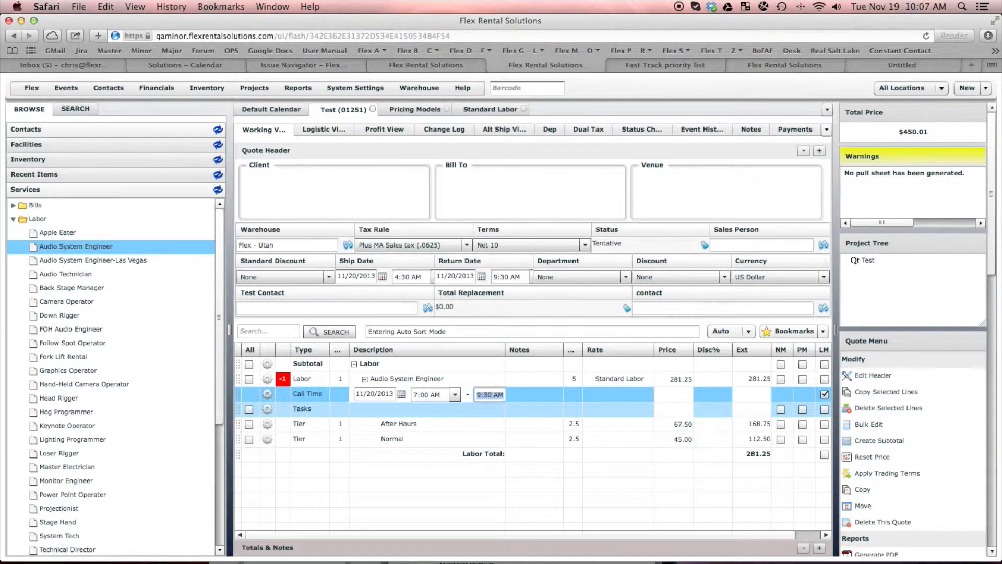
key("Return")
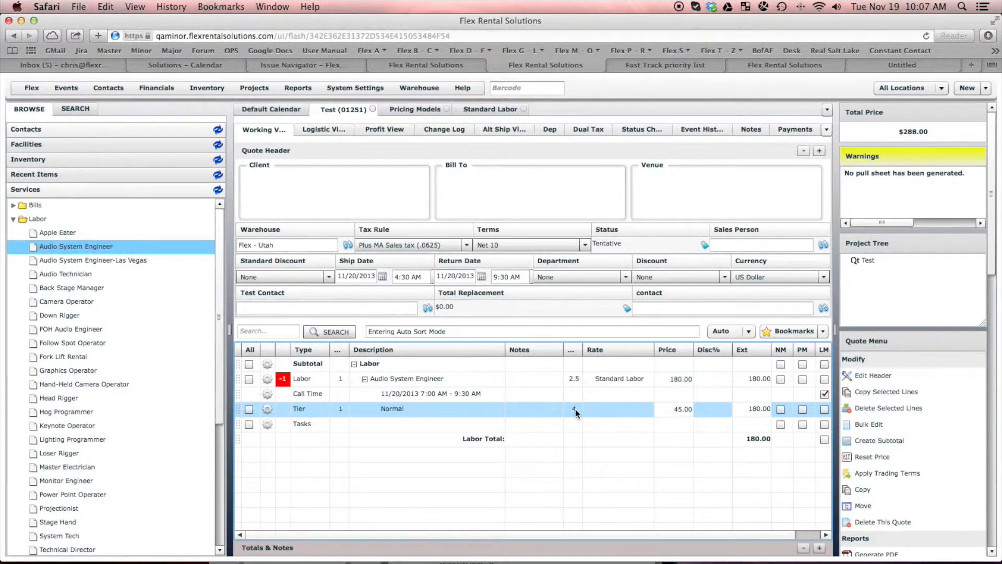
Widen the quote's Description column to make room for all of the call time's editing fields
left_click(494, 397)
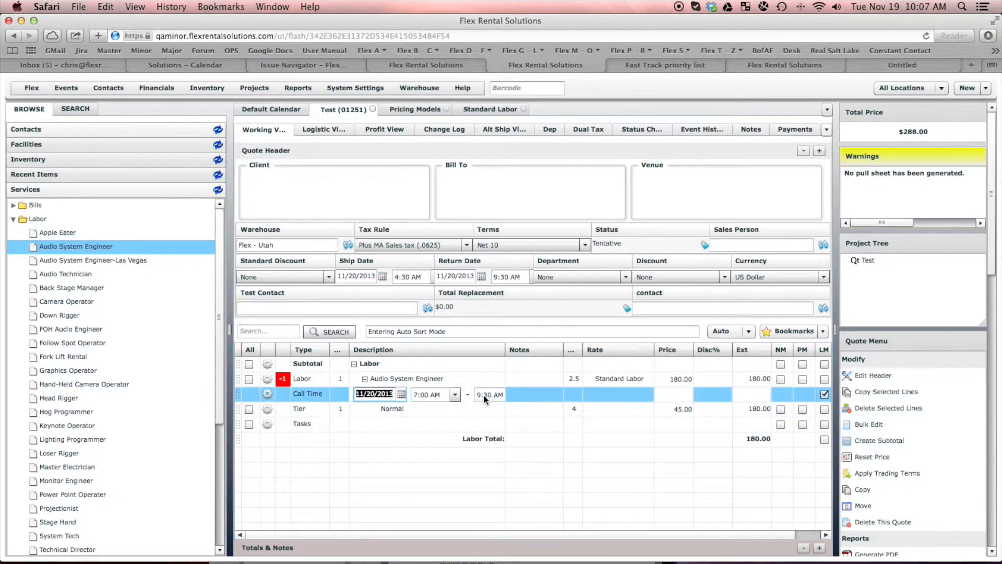
key("Tab")
left_click(455, 395)
left_click(455, 396)
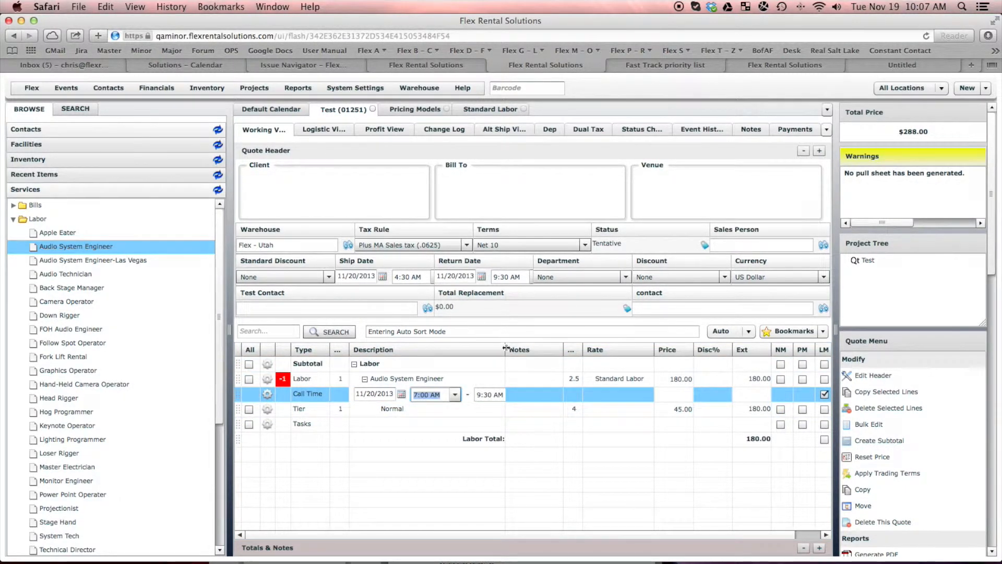
left_click_drag(506, 348, 535, 349)
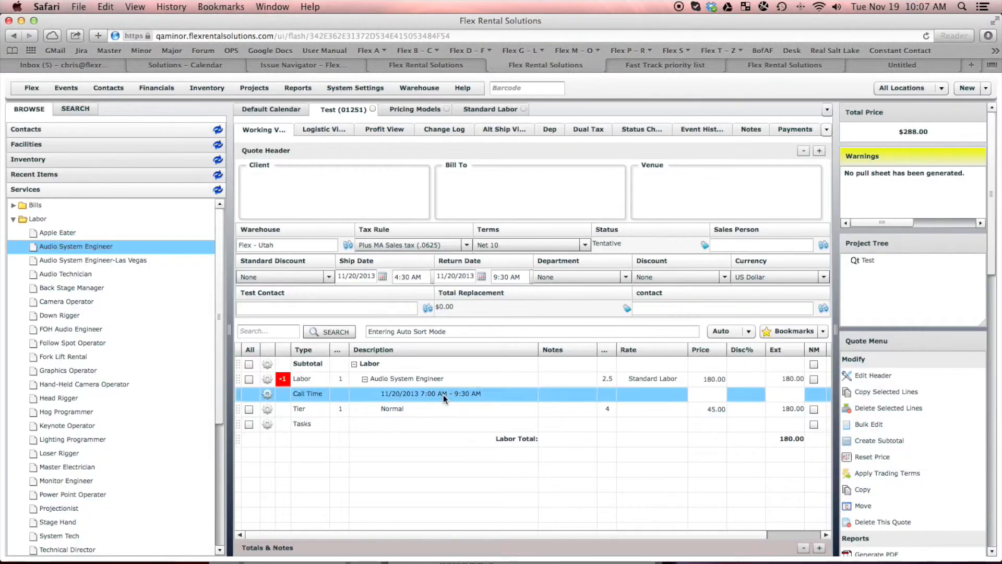
Set the Audio System Engineer's call time to 4:00 PM - 9:00 PM on 11/20/2013
left_click(443, 395)
left_click(456, 394)
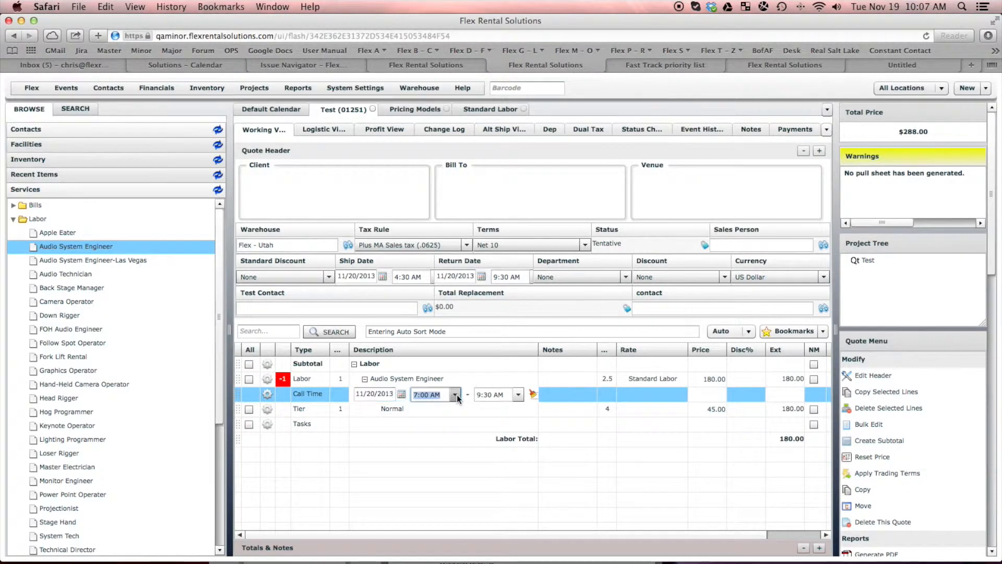
scroll(458, 437, "down", 5)
left_click_drag(456, 443, 455, 448)
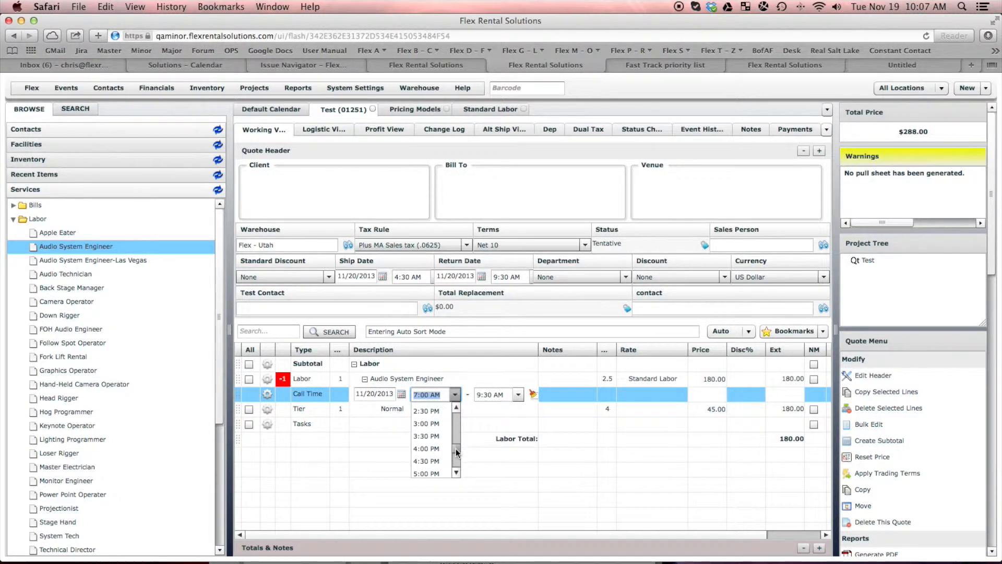
left_click(428, 449)
left_click(518, 395)
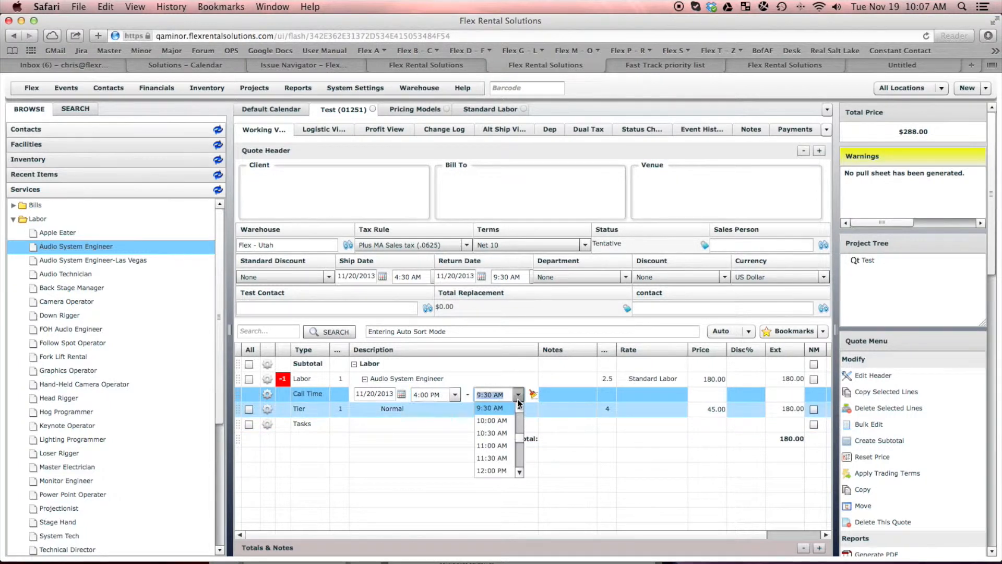
left_click_drag(519, 439, 517, 462)
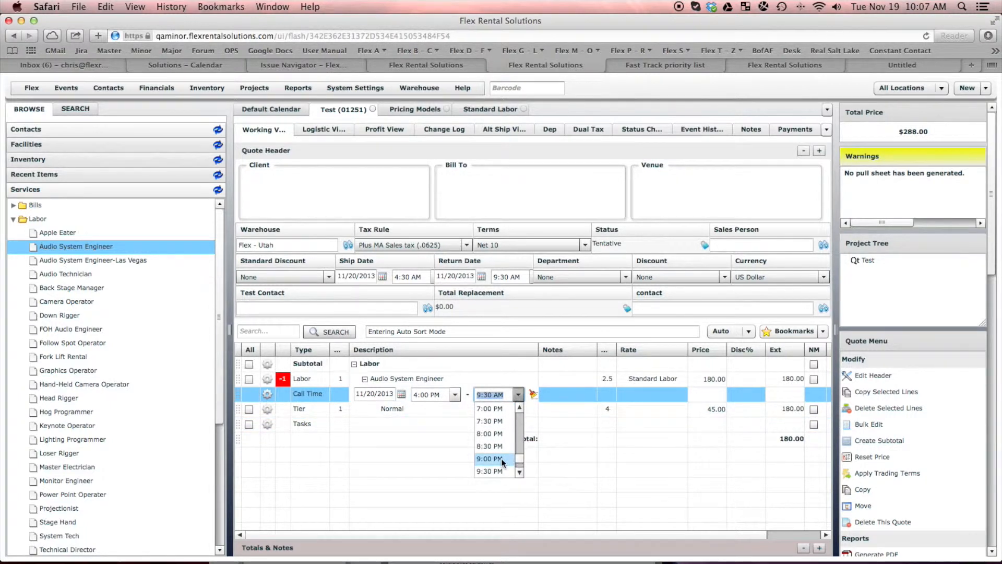
left_click(501, 459)
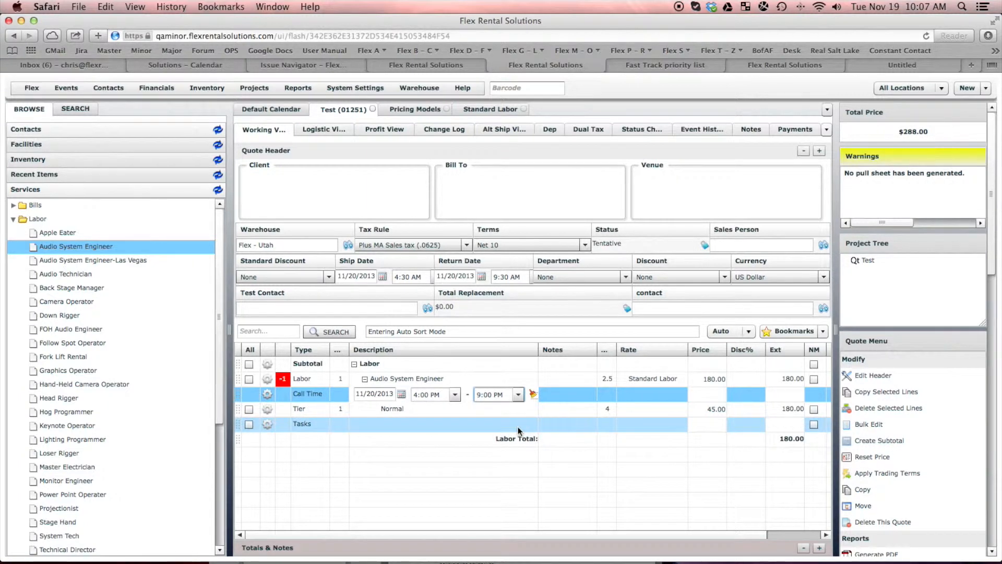
left_click(517, 427)
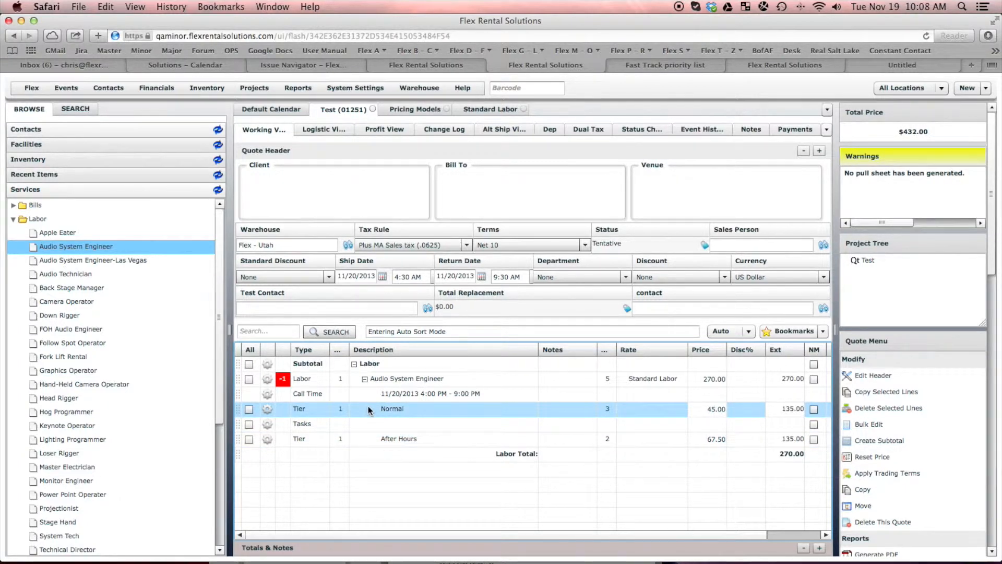
Return to the Standard Labor pricing model and review the After Hours tier's criteria again without saving
left_click(474, 109)
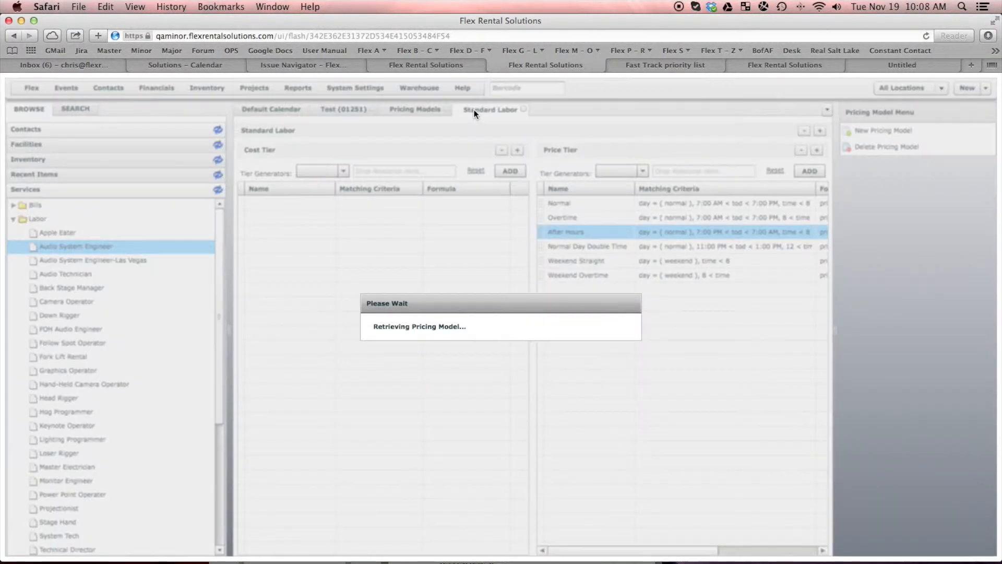
double_click(650, 234)
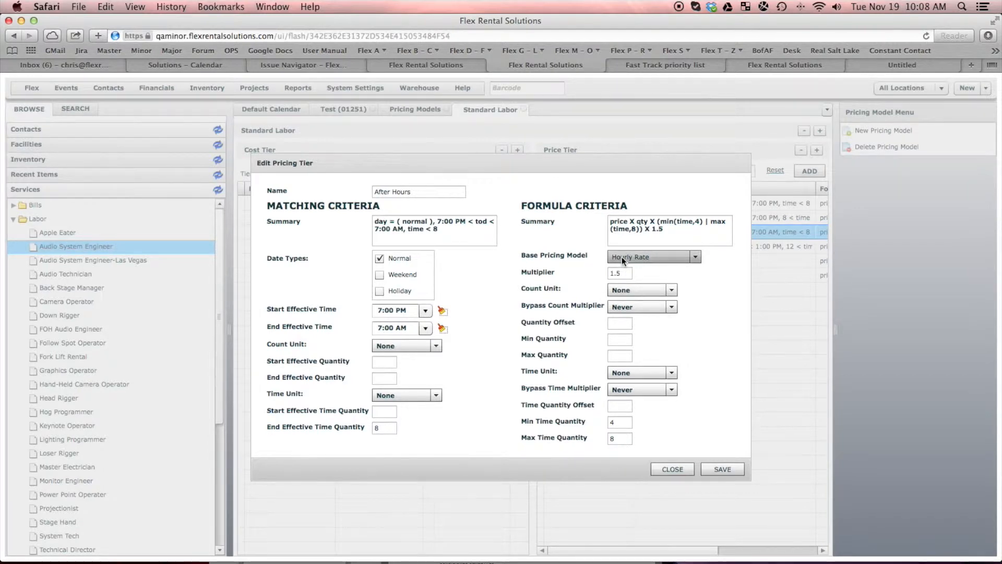
left_click(666, 471)
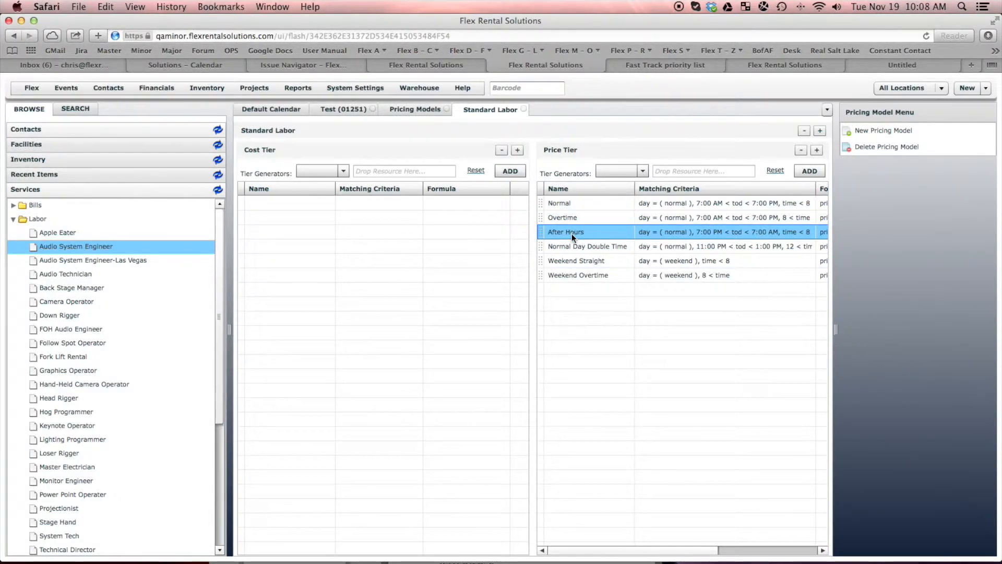
Clear the start and end effective times of the Normal Day Double Time price tier and save the tier
double_click(610, 246)
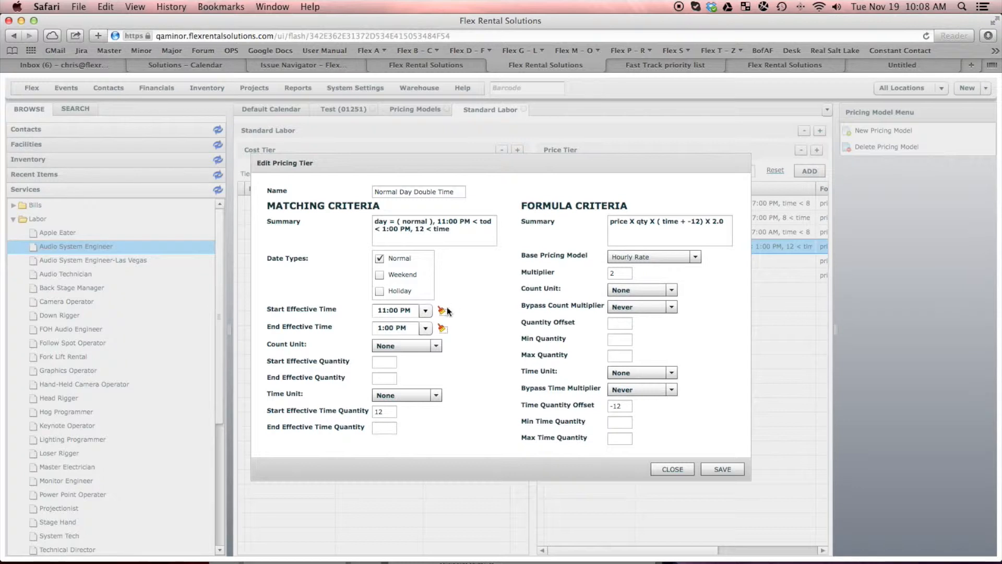
left_click(425, 312)
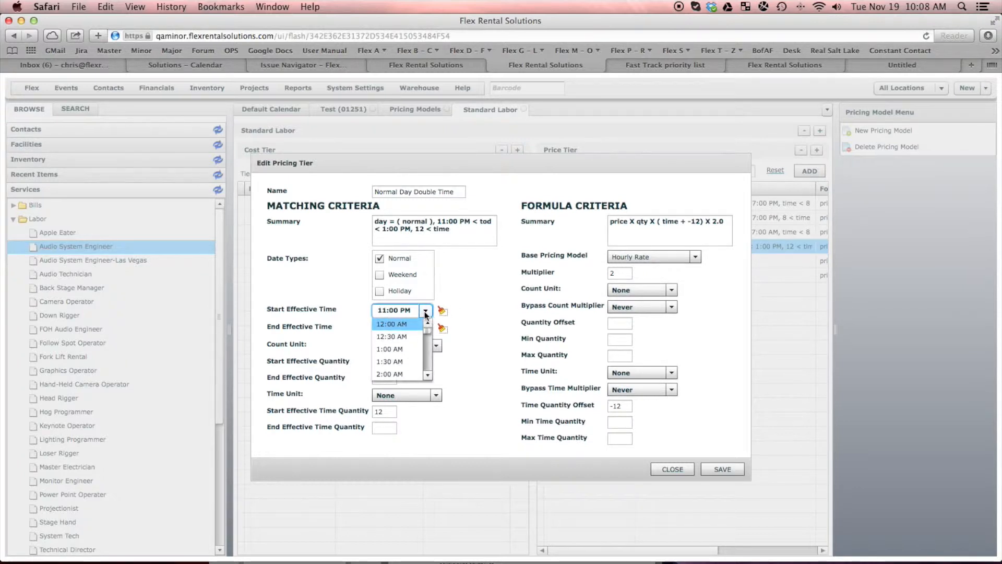
left_click(442, 312)
left_click(443, 313)
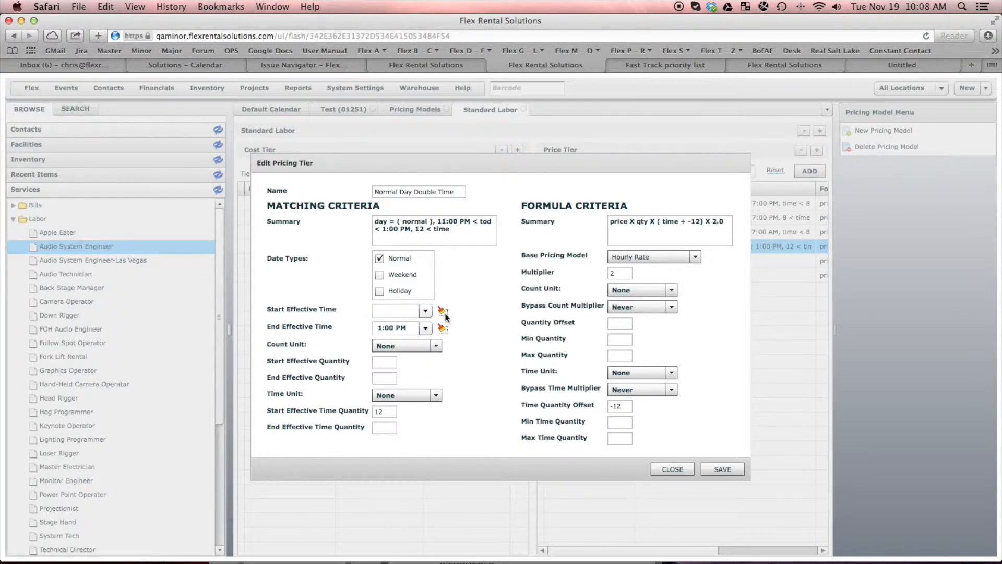
left_click(444, 328)
left_click(725, 467)
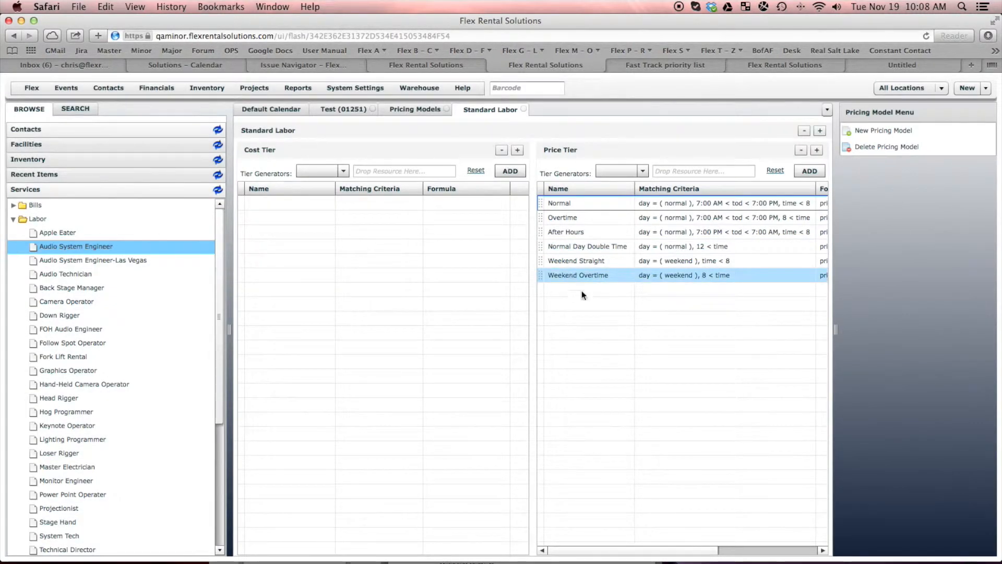
In the Test quote, set the Audio System Engineer's call time on 11/20/2013 to 7:00 AM - 9:00 PM
left_click(343, 108)
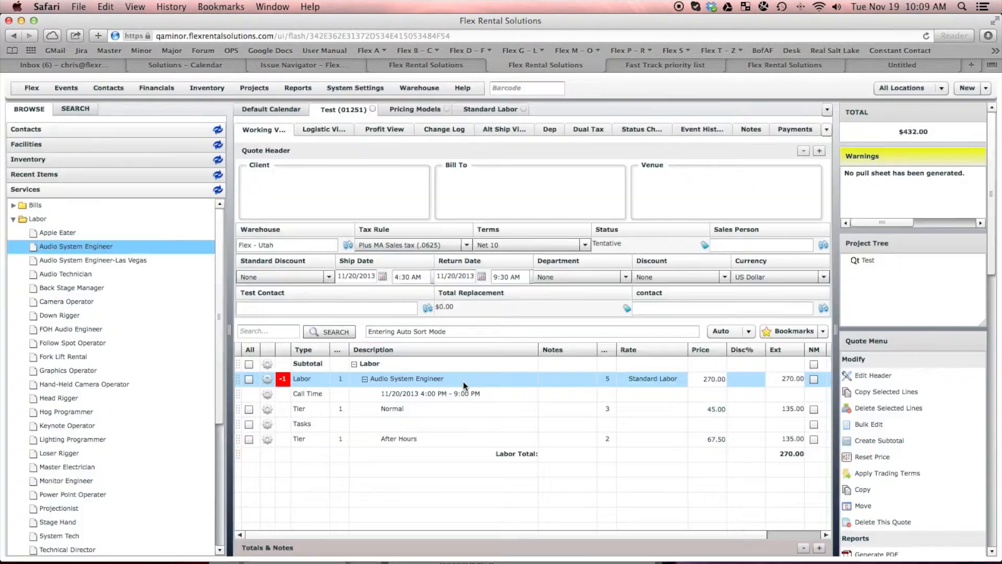
left_click(455, 394)
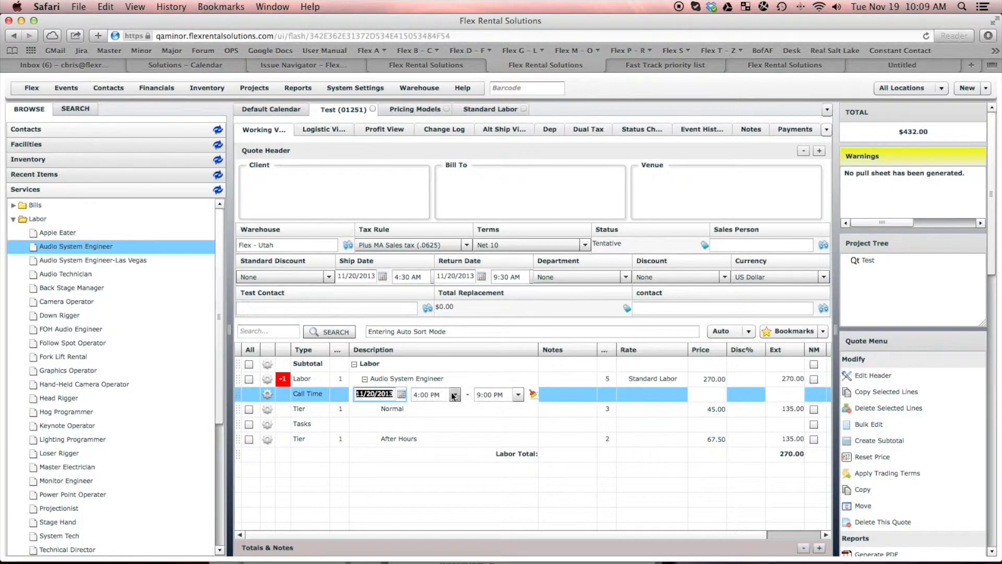
left_click(453, 395)
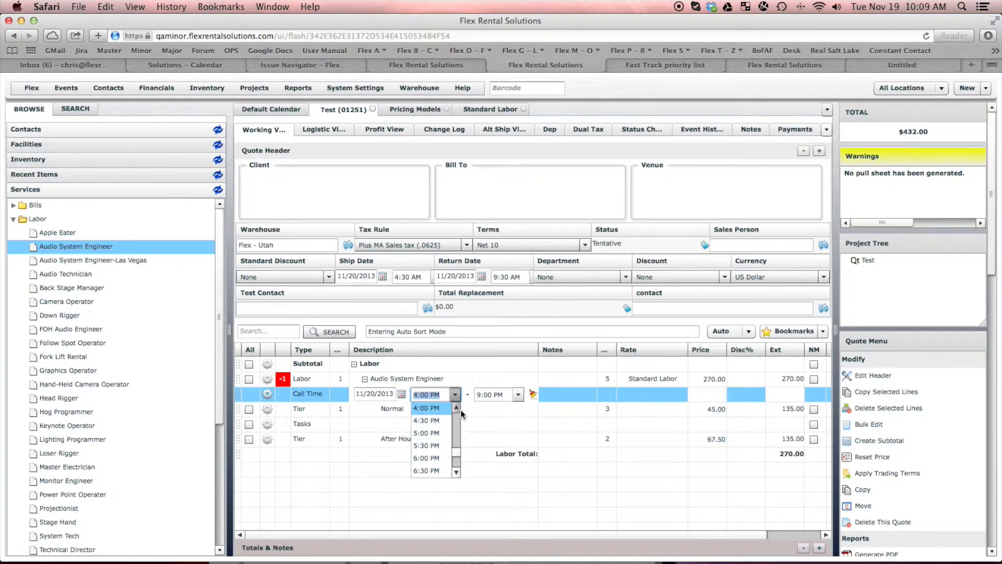
scroll(459, 408, "up", 5)
scroll(459, 409, "up", 2)
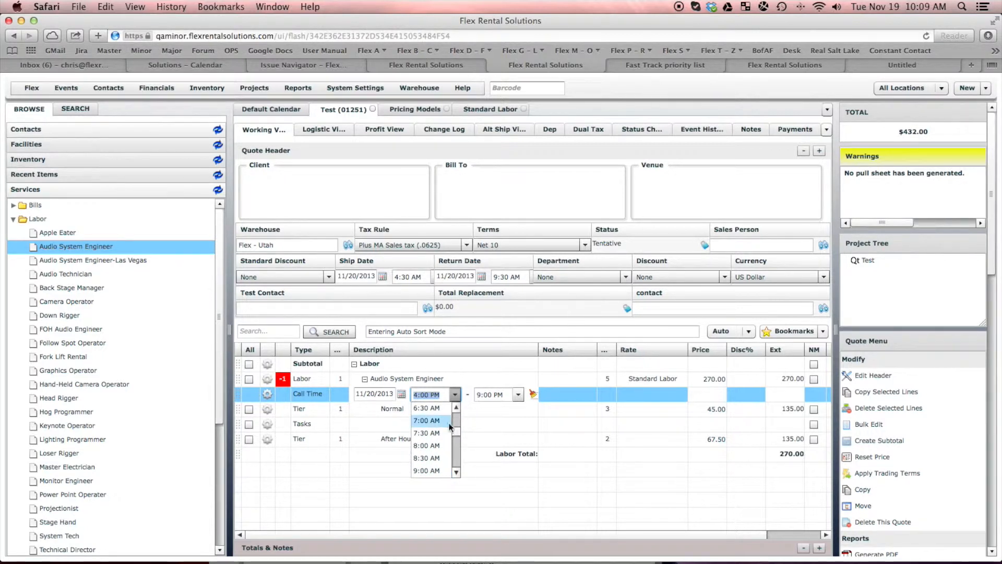
left_click(433, 421)
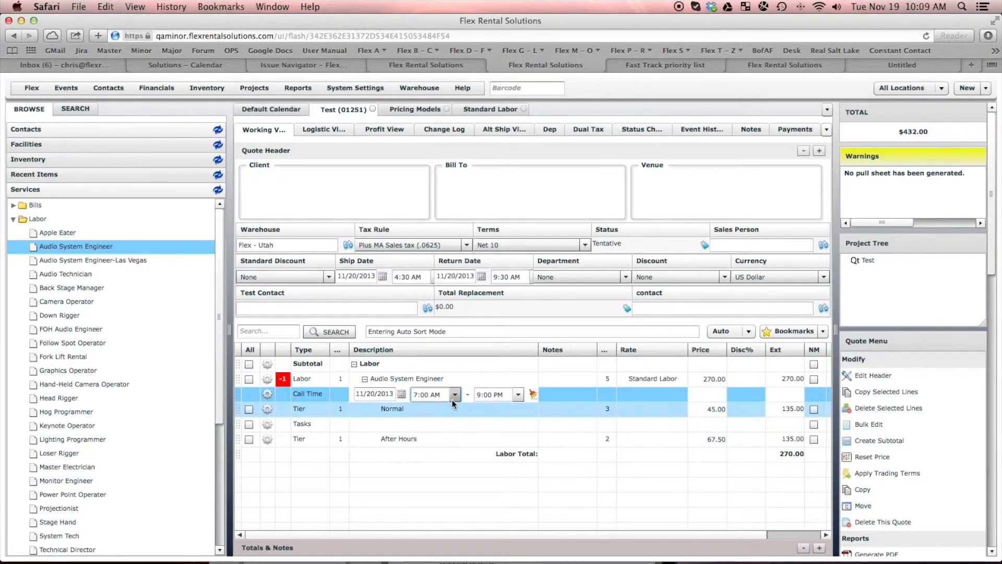
left_click(506, 395)
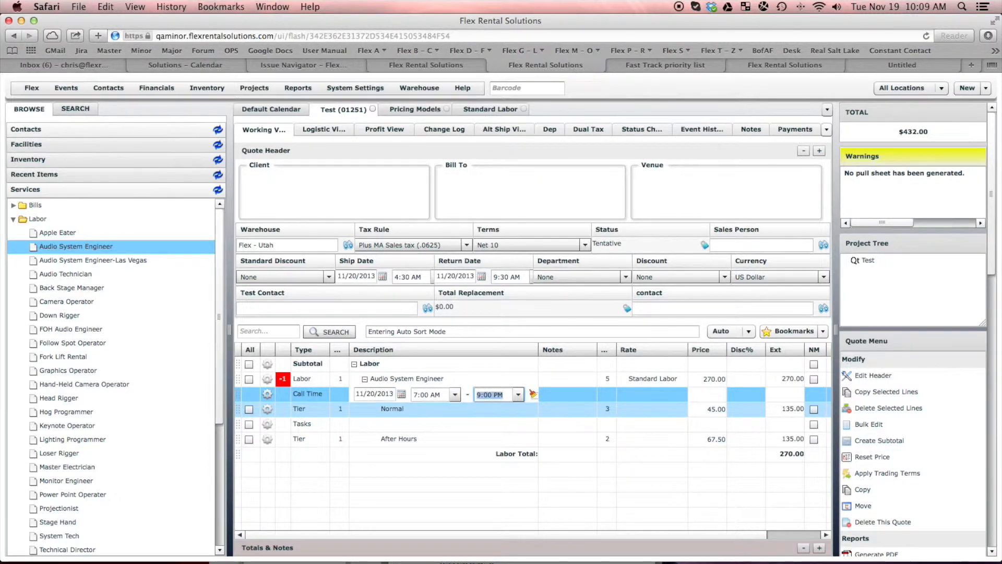
left_click(533, 408)
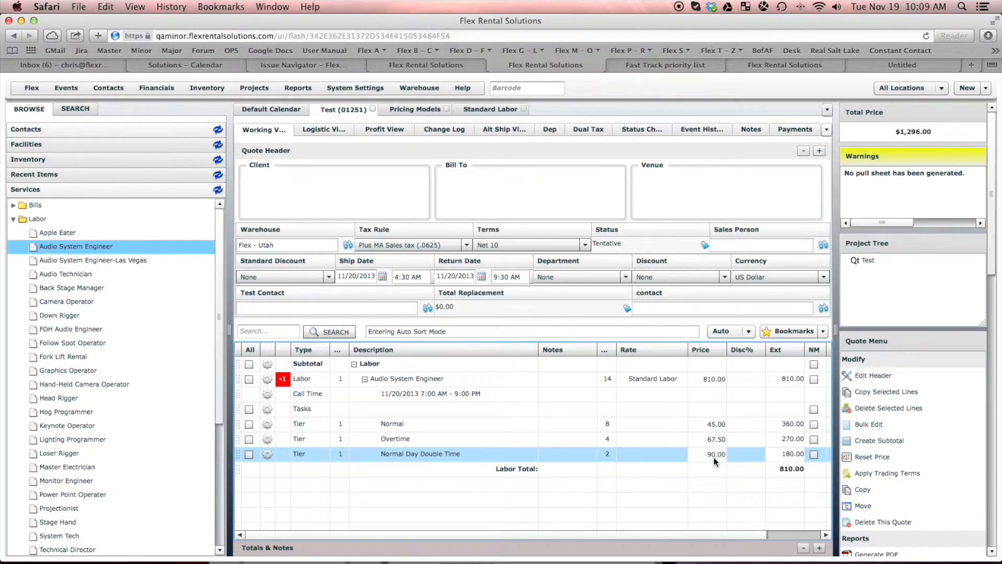
Return to the Standard Labor pricing model and review the Normal tier's matching and formula criteria without saving
left_click(482, 108)
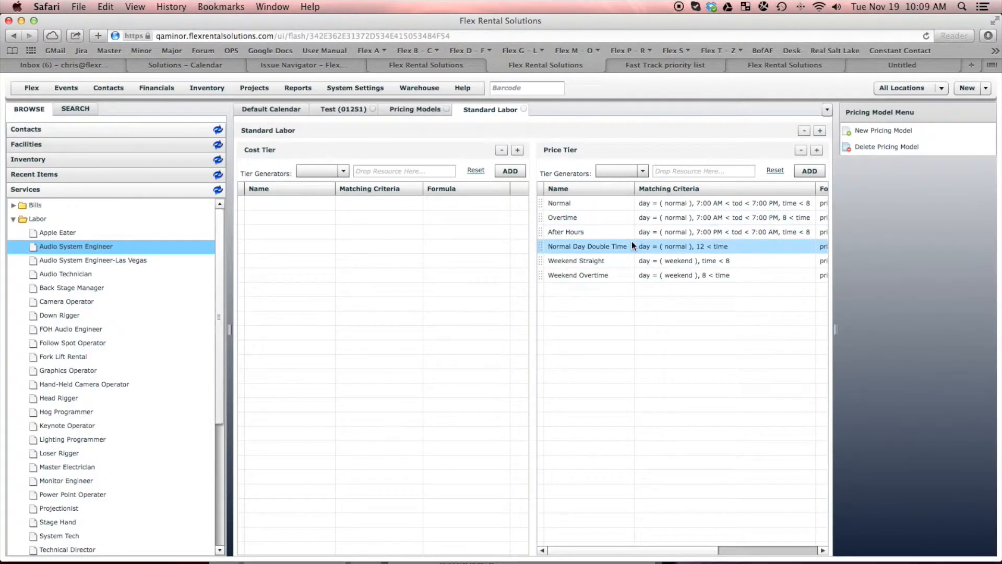
double_click(600, 210)
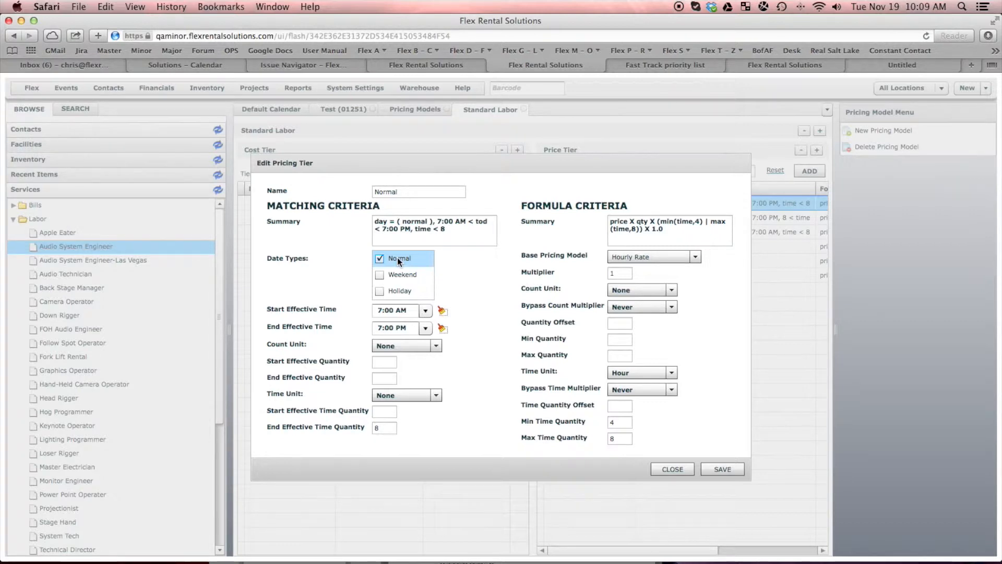
left_click(663, 470)
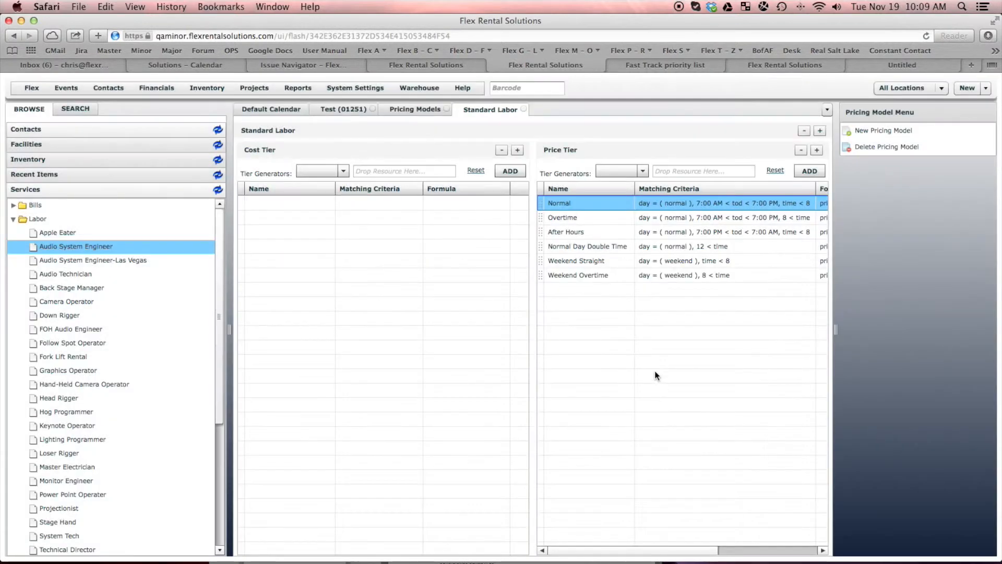
Review the matching and formula criteria of the Weekend Straight and Weekend Overtime price tiers
left_click(656, 261)
double_click(656, 261)
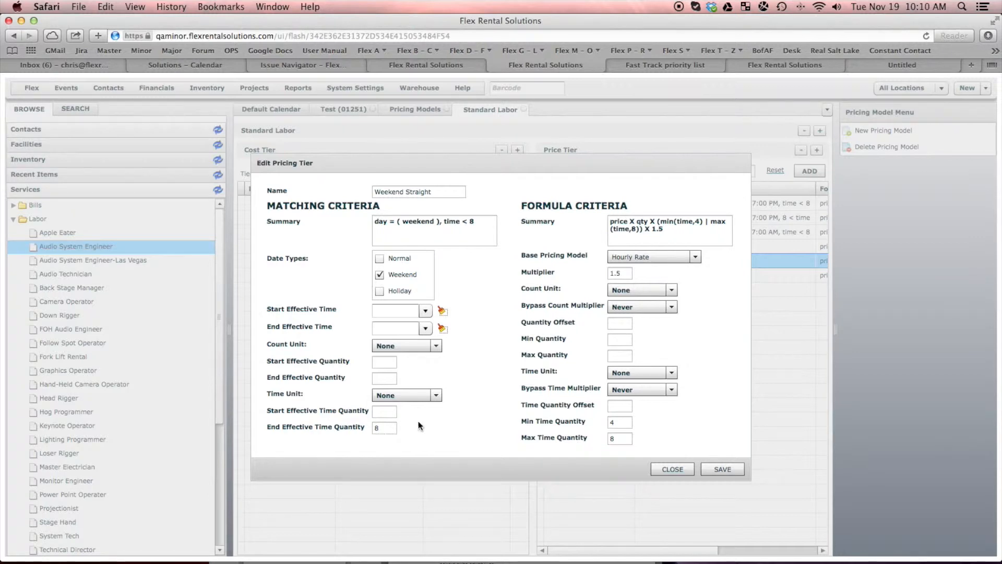
left_click(675, 470)
double_click(670, 274)
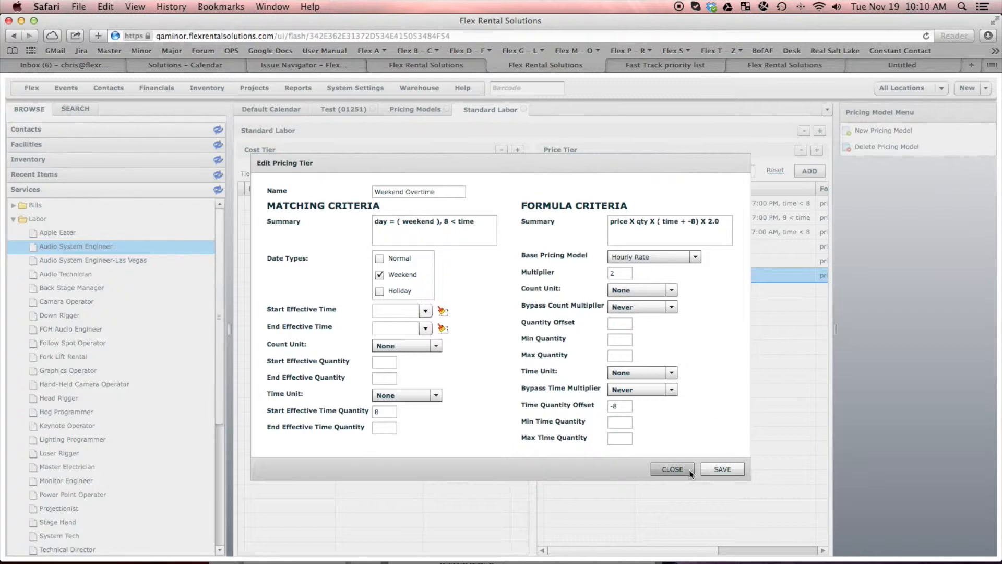
left_click(723, 468)
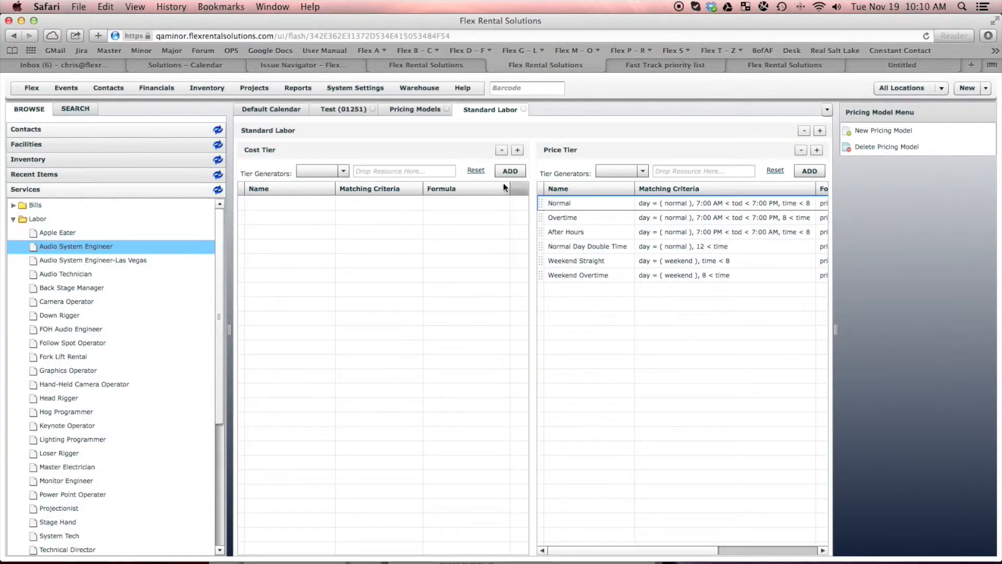
In the Test quote, move the Audio System Engineer's call time to the weekend date 11/23/2013
left_click(350, 111)
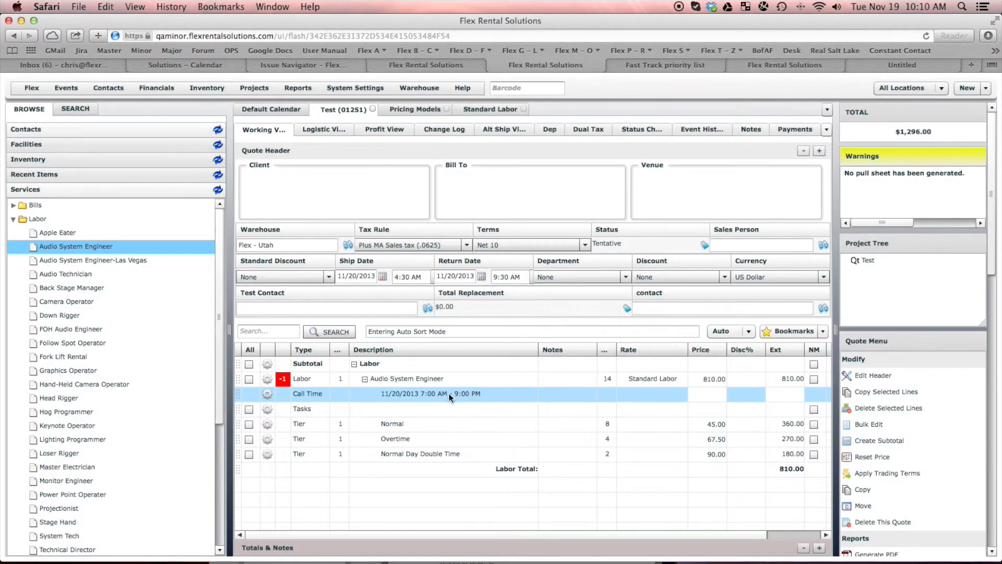
left_click(420, 393)
left_click(407, 396)
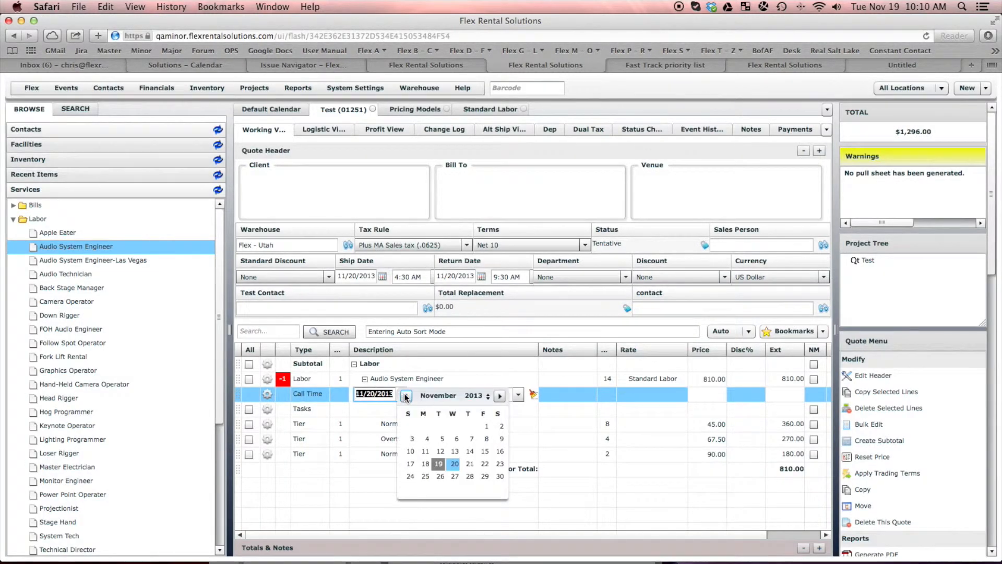
left_click(500, 464)
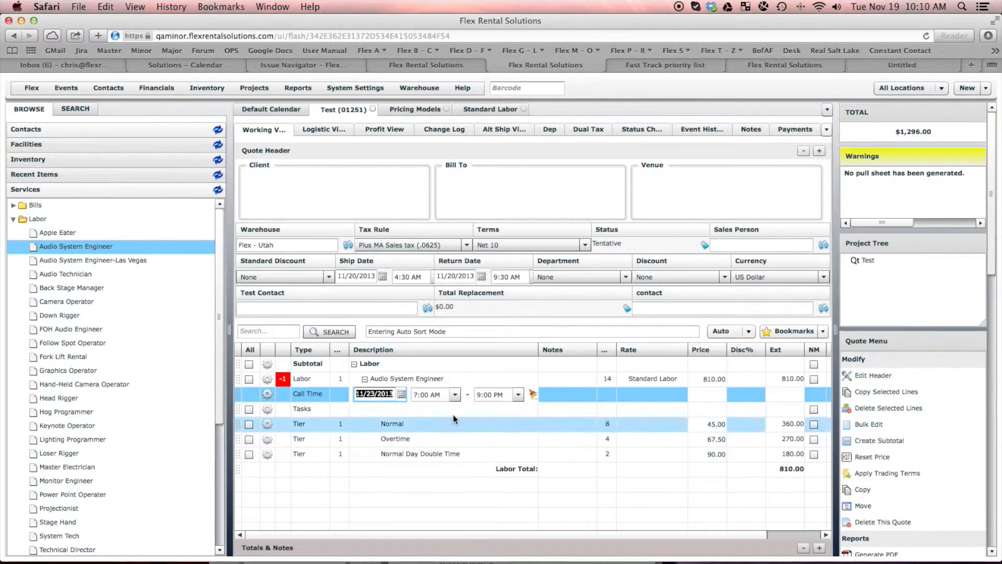
Set the weekend call time's hours to 9:00 AM - 8:00 PM and apply the change
left_click(456, 394)
left_click_drag(453, 428, 456, 437)
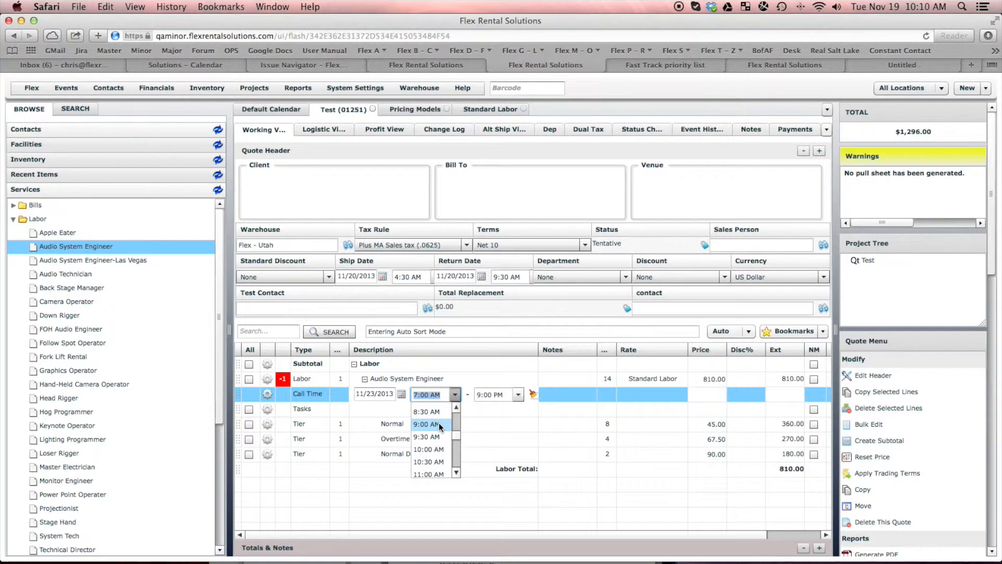
left_click(440, 422)
left_click(517, 394)
left_click(520, 407)
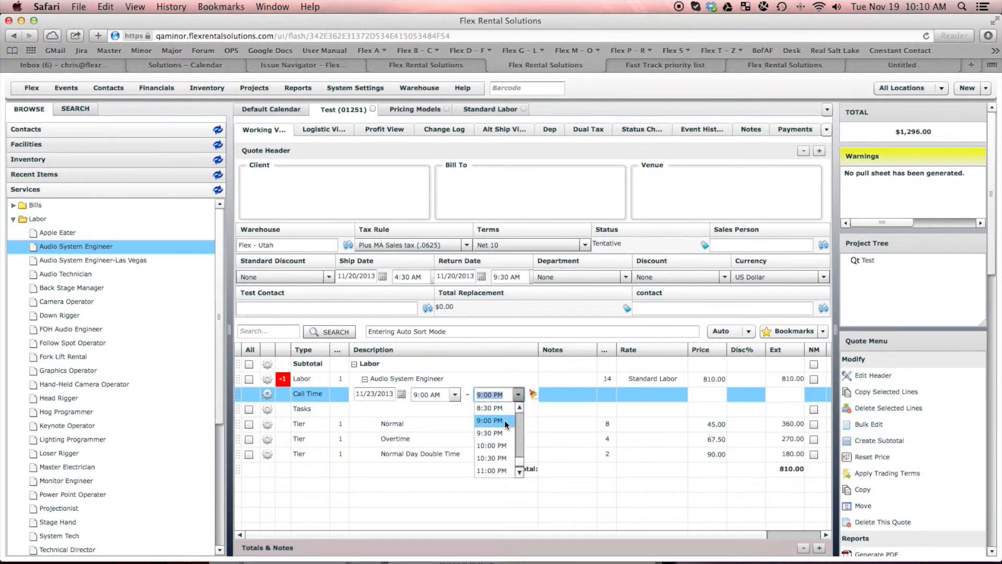
left_click(518, 407)
left_click(519, 407)
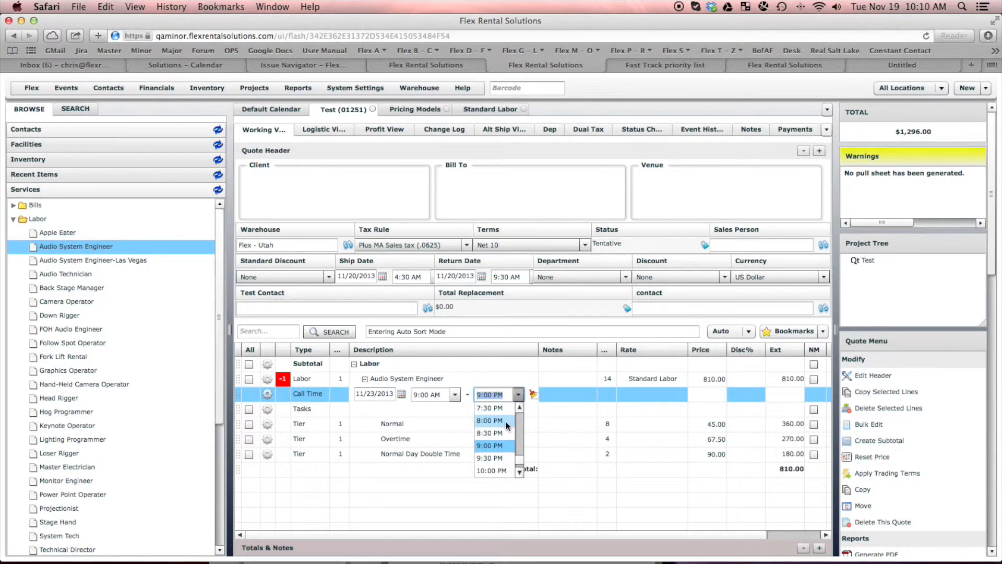
left_click(505, 421)
key("Return")
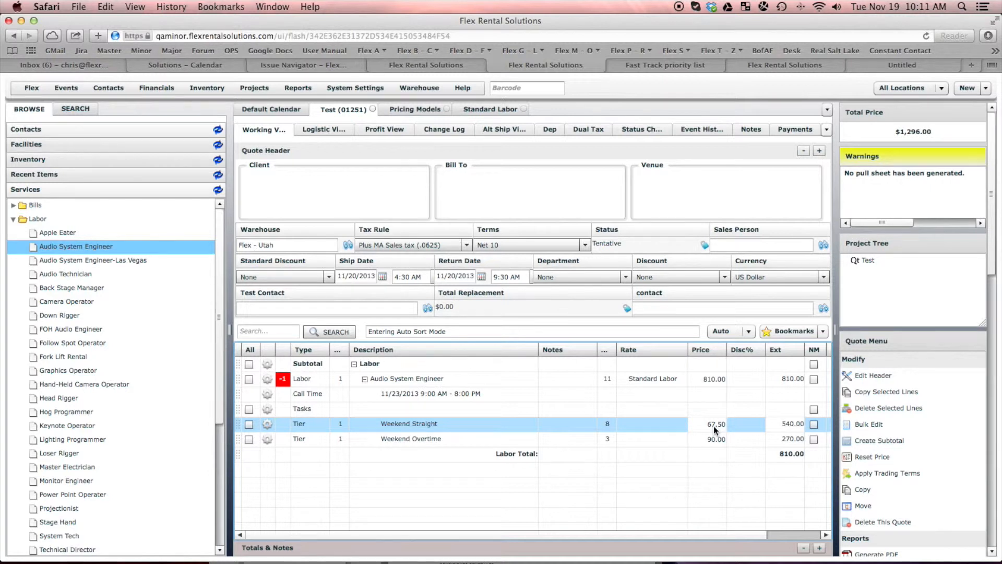
Compare the quote's Weekend Straight and Weekend Overtime lines and its labor rate with the Standard Labor pricing model's tiers
left_click(607, 438)
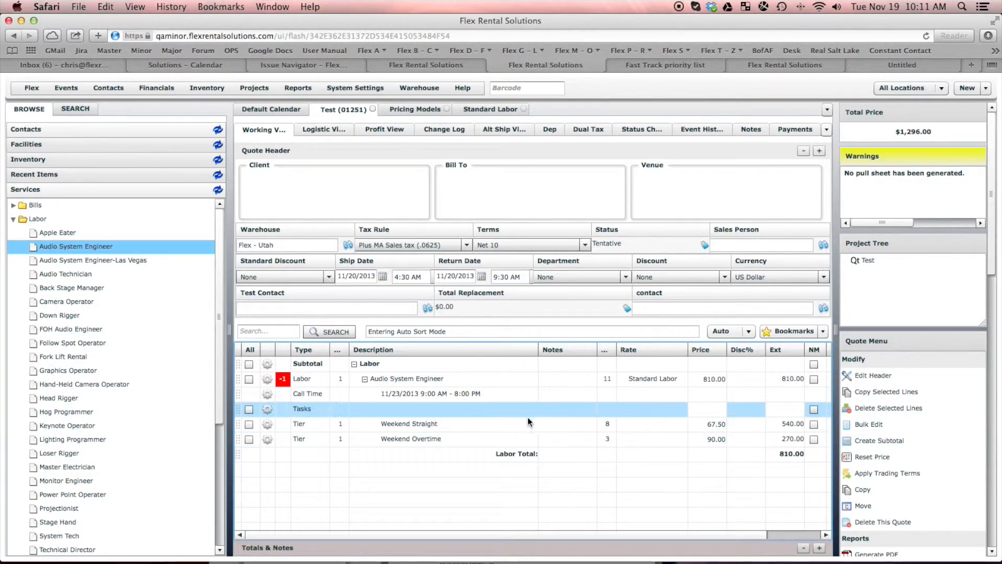
left_click(468, 108)
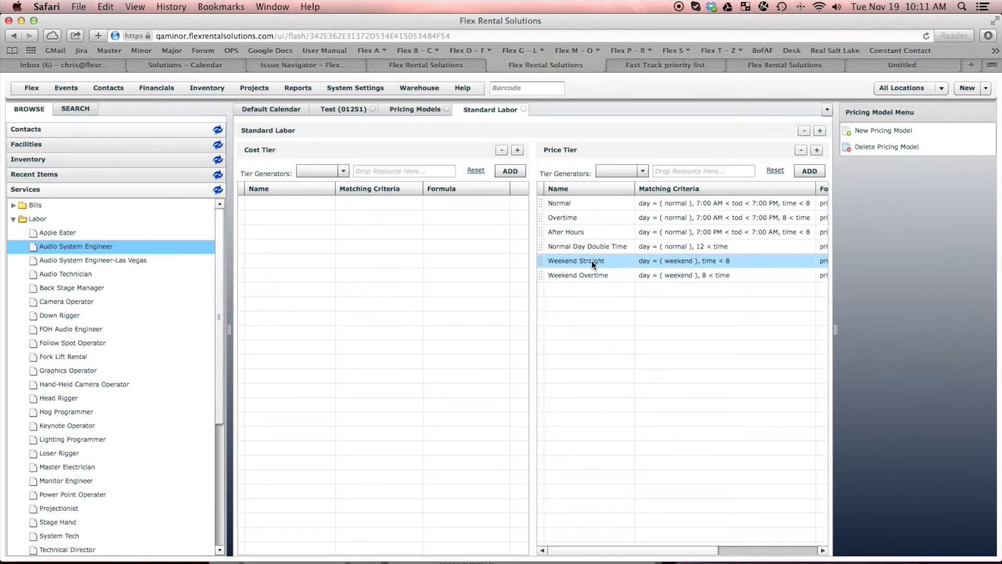
left_click(337, 109)
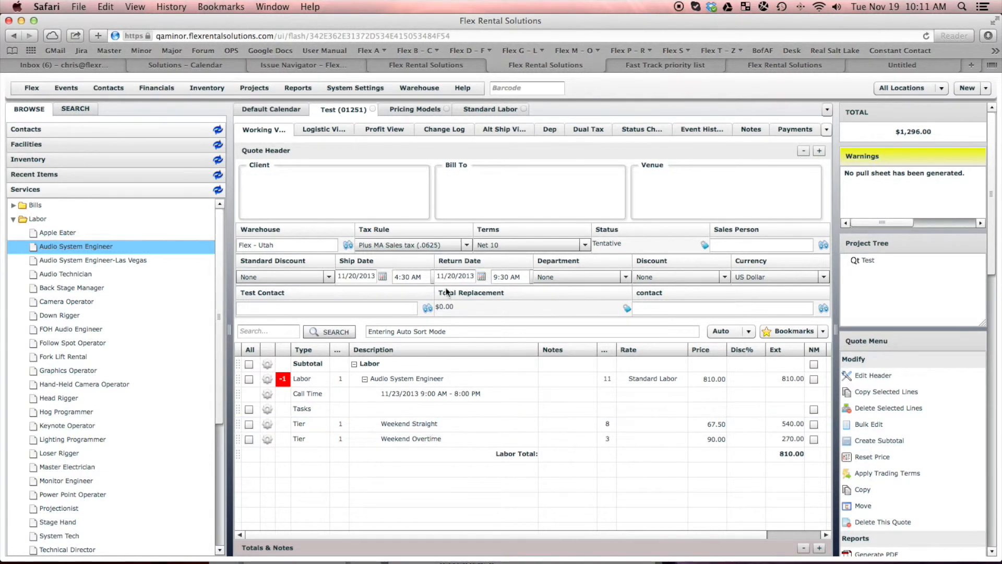
left_click(475, 110)
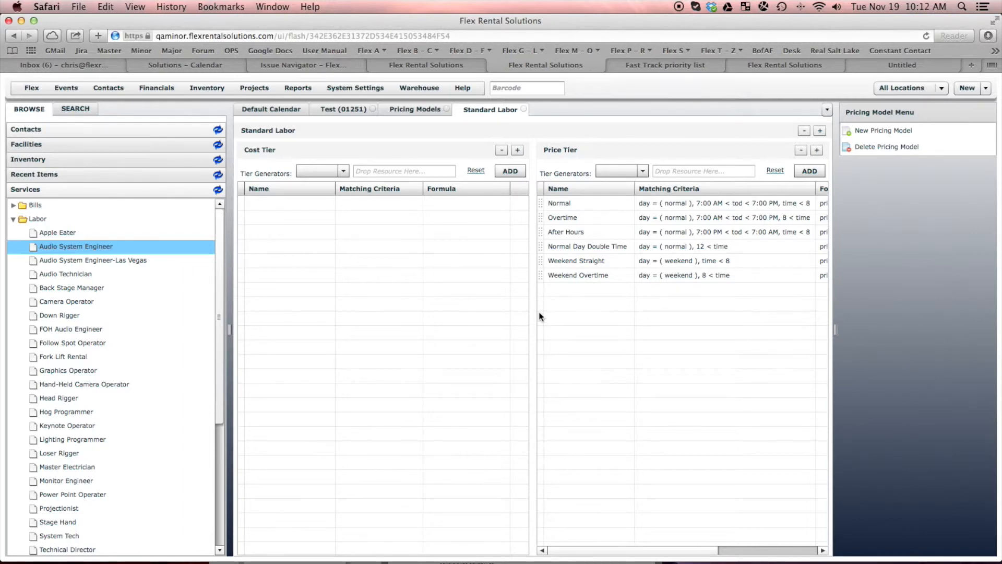
left_click(345, 111)
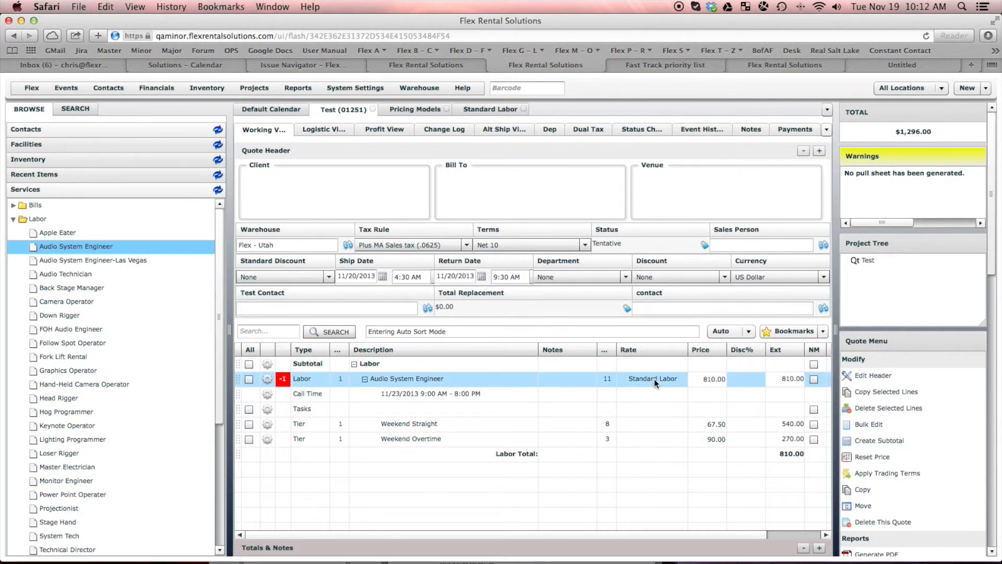
left_click(656, 429)
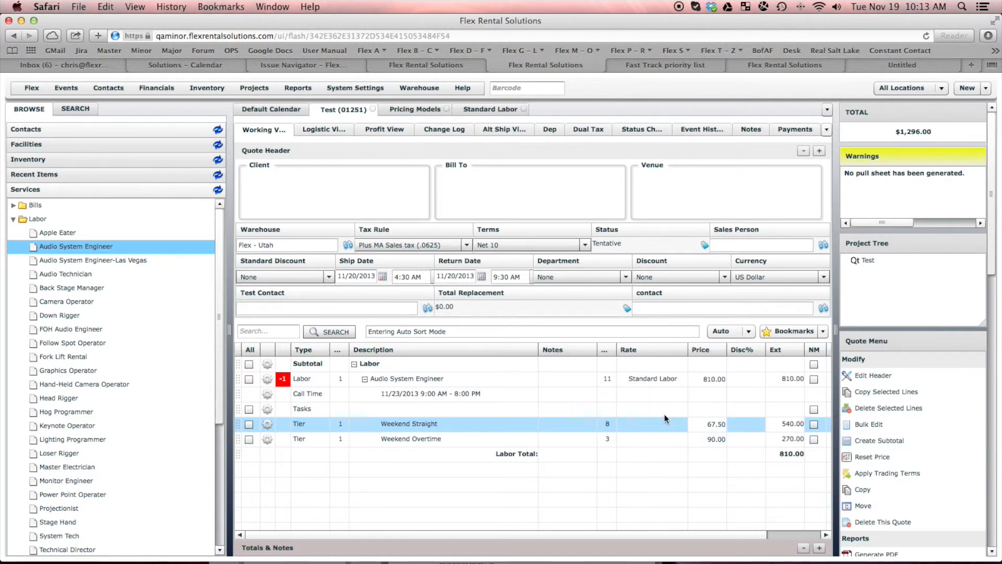
left_click(659, 380)
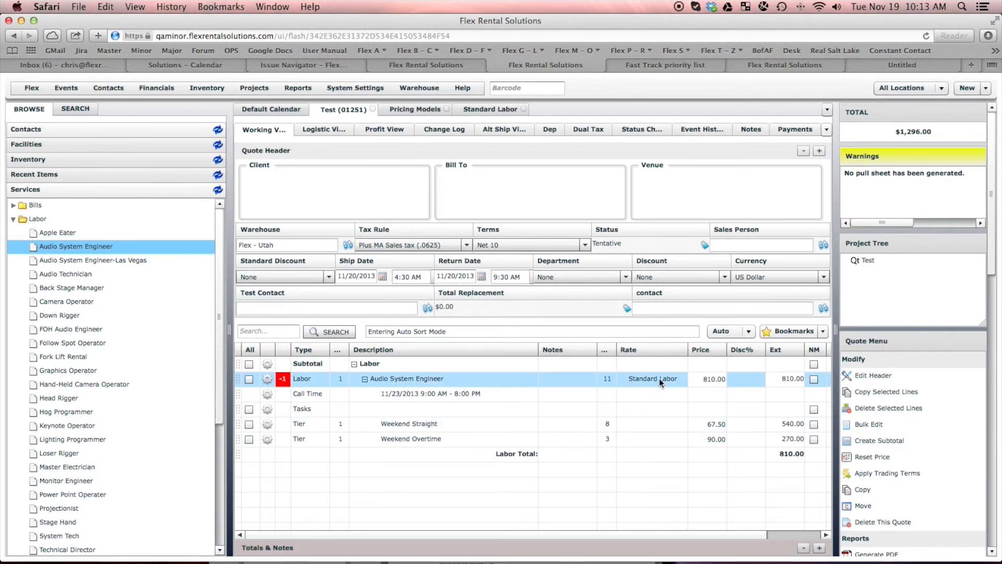